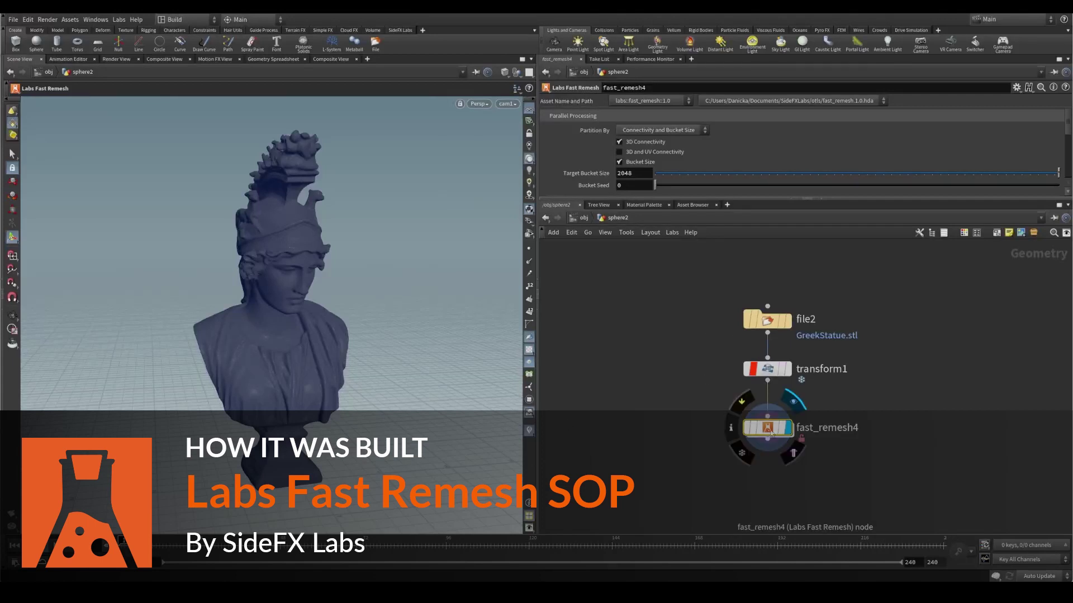
# Dive into fast_remesh4 and enlarge the network pane to show more of its graph.
pyautogui.doubleClick(767, 428)
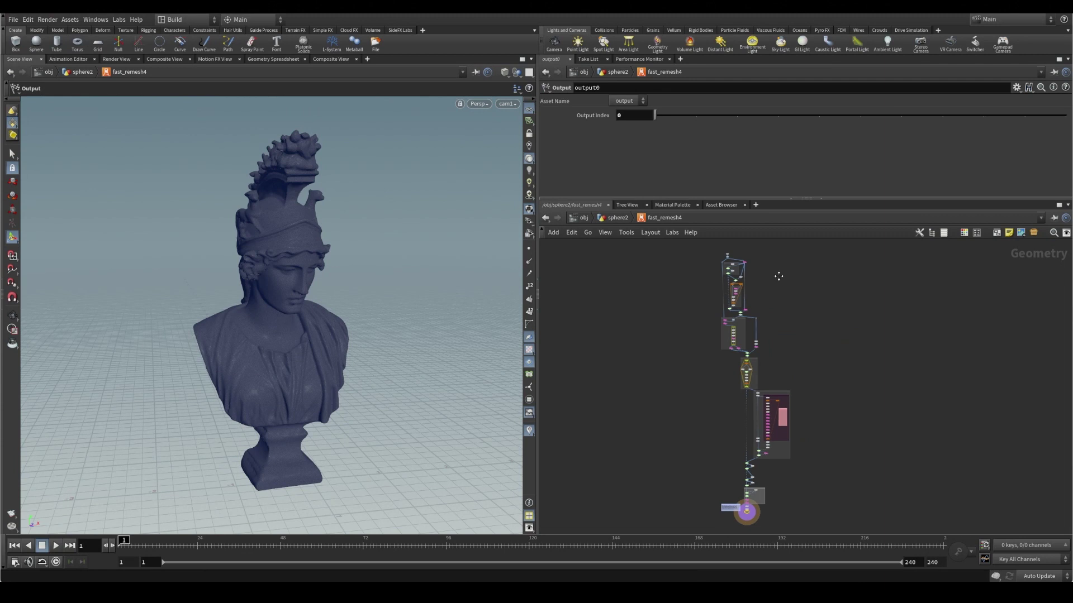
pyautogui.scroll(5, 777, 273)
pyautogui.scroll(4, 777, 348)
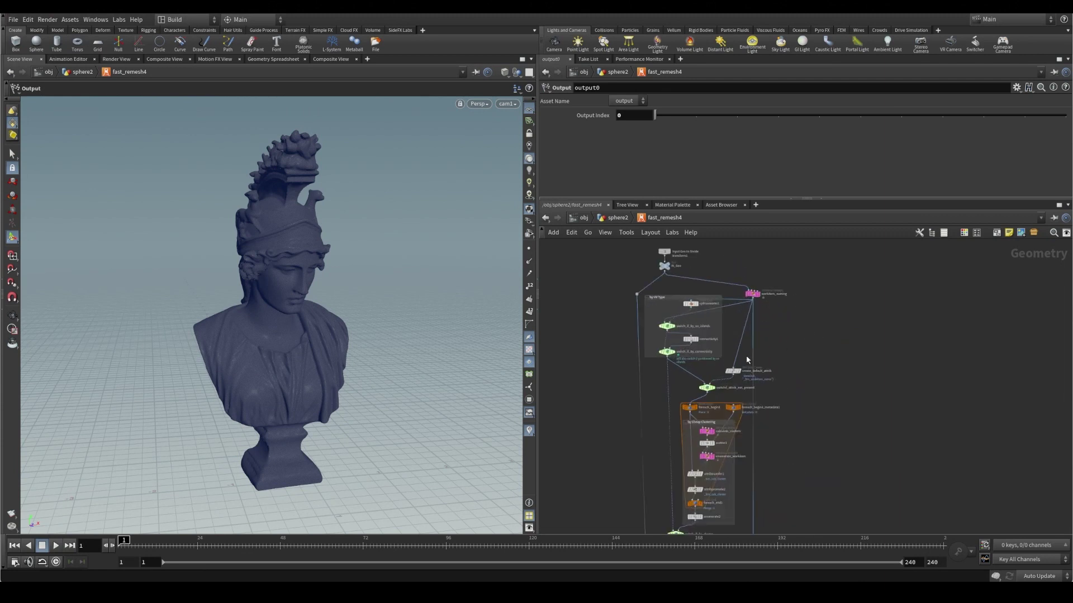
pyautogui.moveTo(808, 200); pyautogui.dragTo(807, 154)
pyautogui.scroll(2, 877, 291)
pyautogui.moveTo(877, 291); pyautogui.dragTo(867, 279, button='middle')
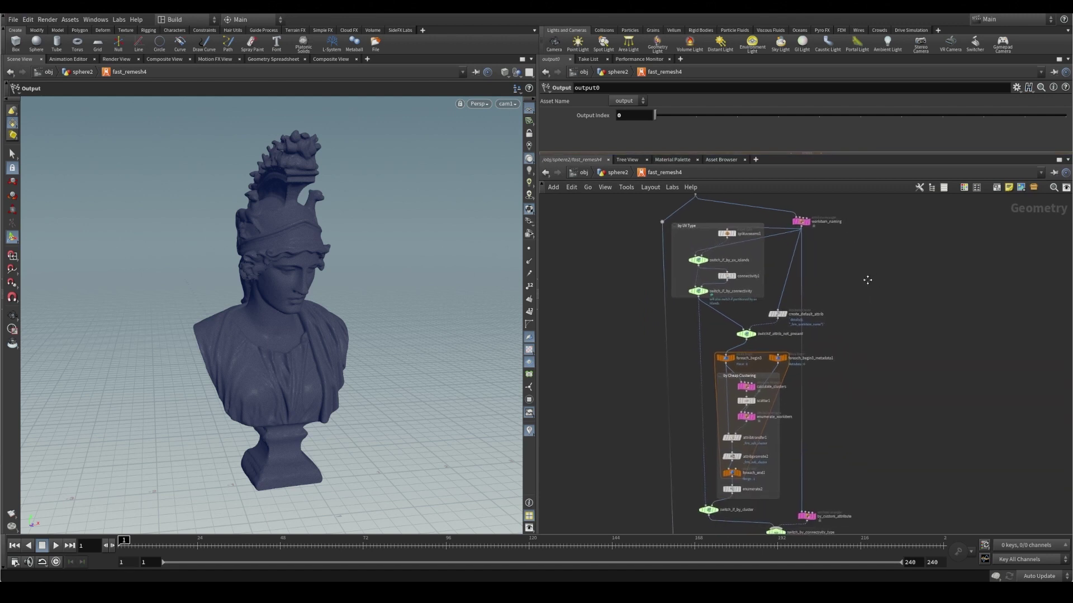
# Inspect splituvseams1's Point Split settings, then pan to the Remesh Per Piece and Remesh Seams blocks.
pyautogui.click(725, 234)
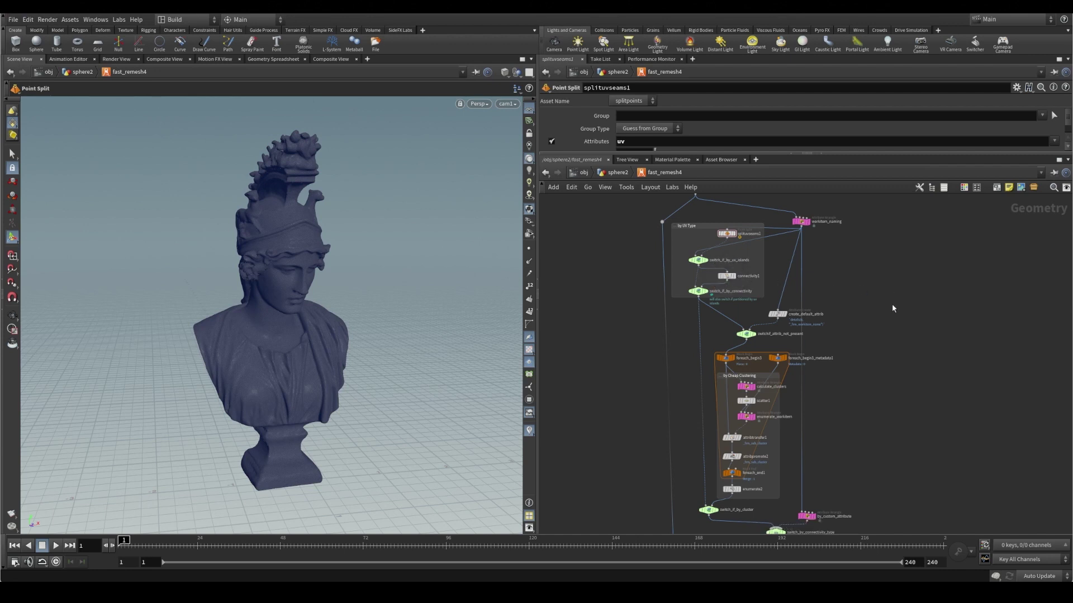
pyautogui.scroll(-3, 824, 468)
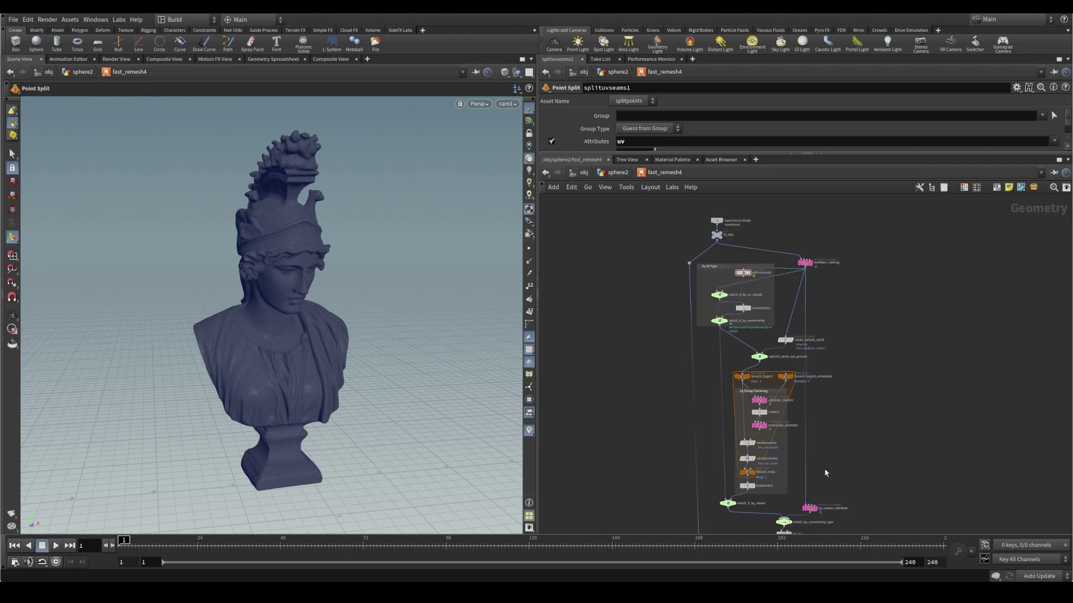
pyautogui.moveTo(891, 502); pyautogui.dragTo(853, 260, button='middle')
pyautogui.scroll(2, 853, 260)
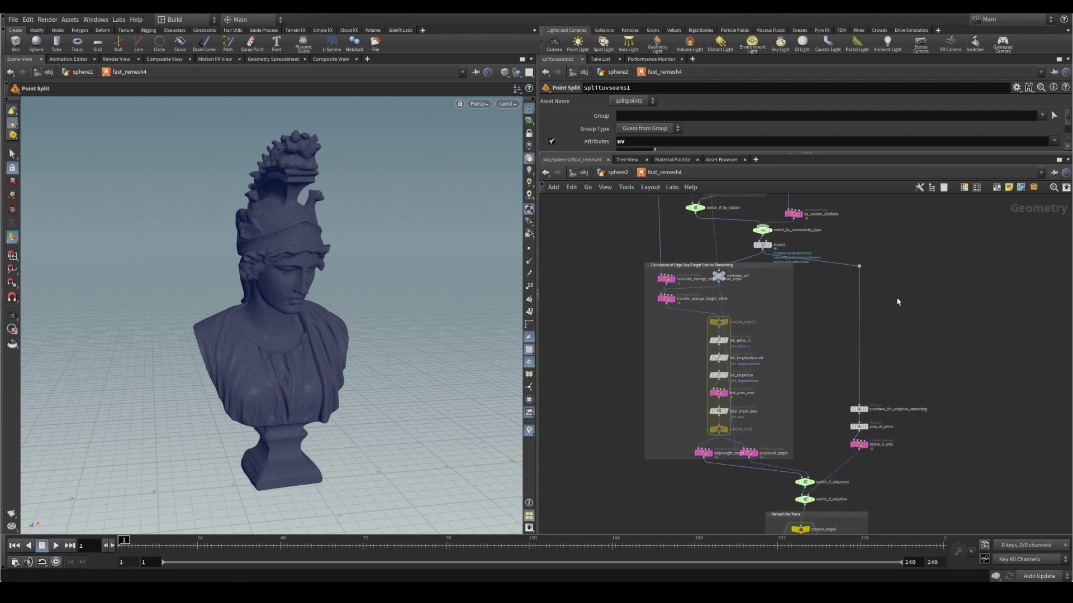
pyautogui.scroll(2, 896, 295)
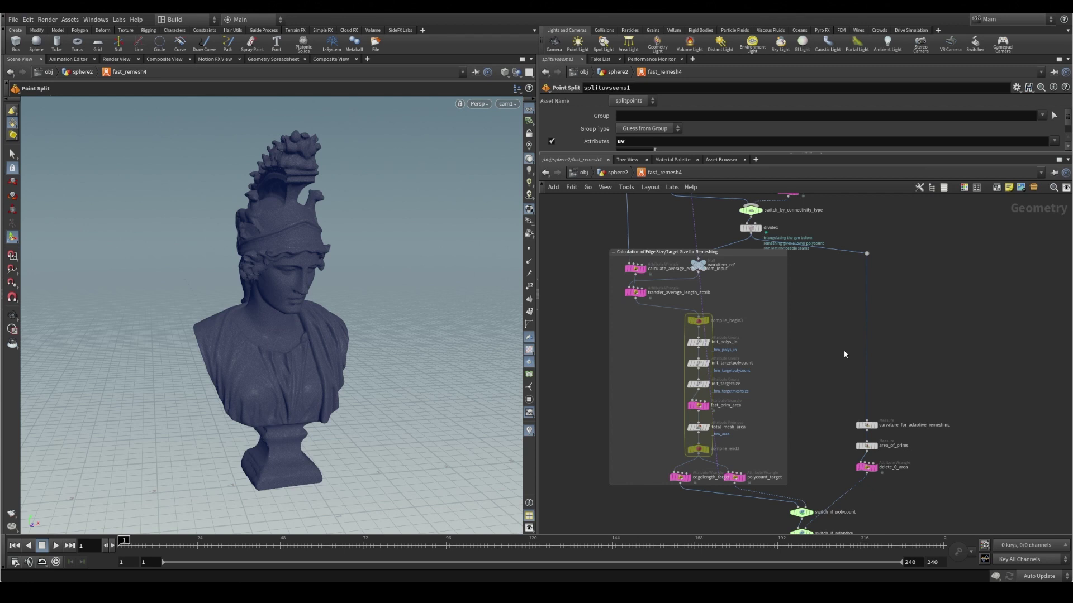
pyautogui.scroll(-1, 893, 491)
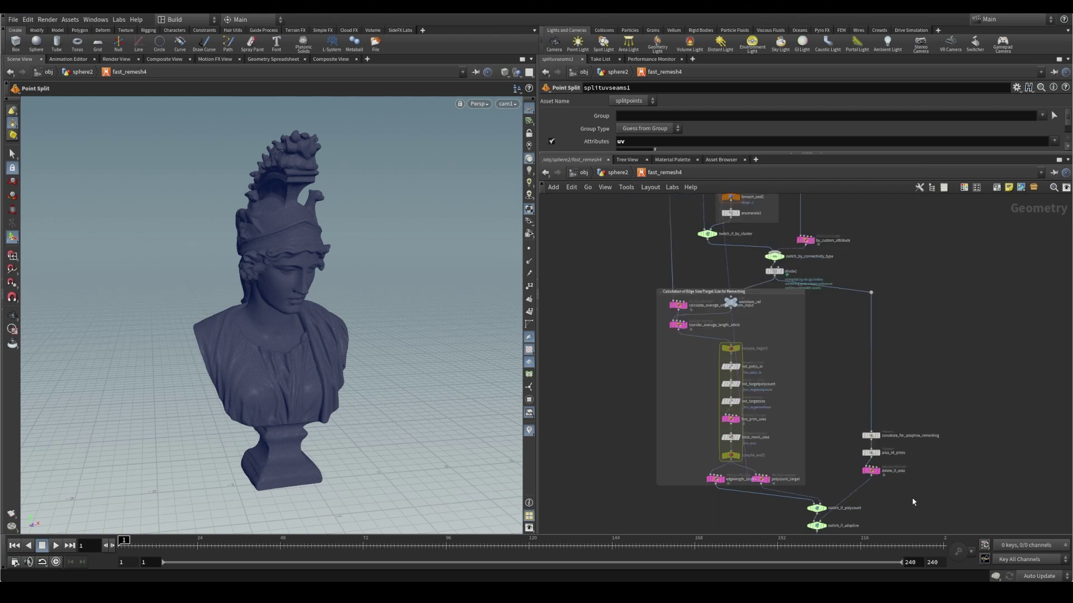
pyautogui.moveTo(912, 502); pyautogui.dragTo(816, 238, button='middle')
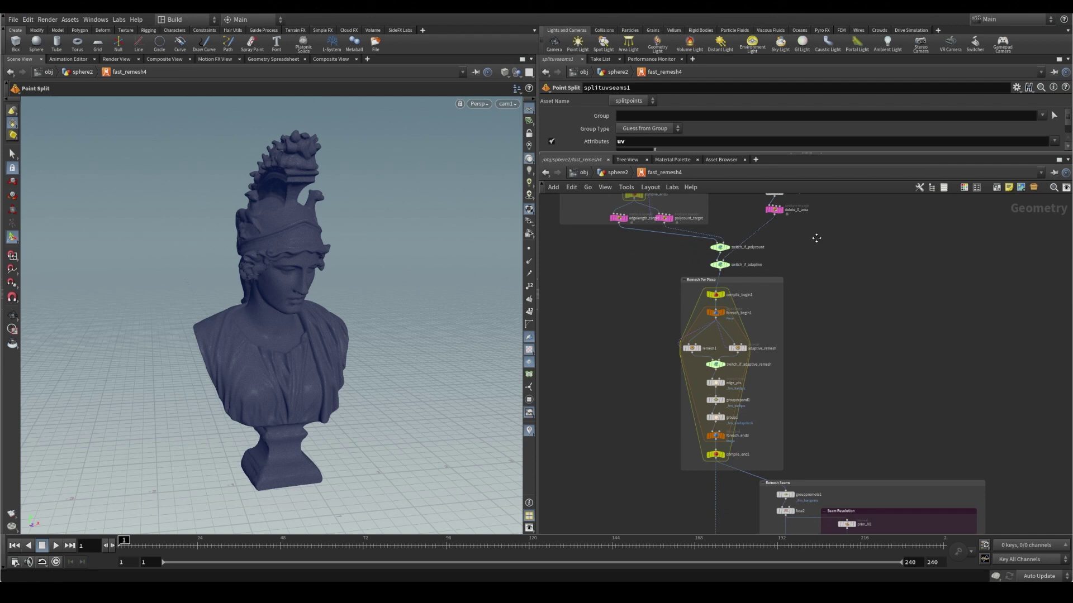
pyautogui.scroll(2, 816, 238)
pyautogui.moveTo(833, 352); pyautogui.dragTo(866, 311, button='middle')
pyautogui.scroll(2, 886, 312)
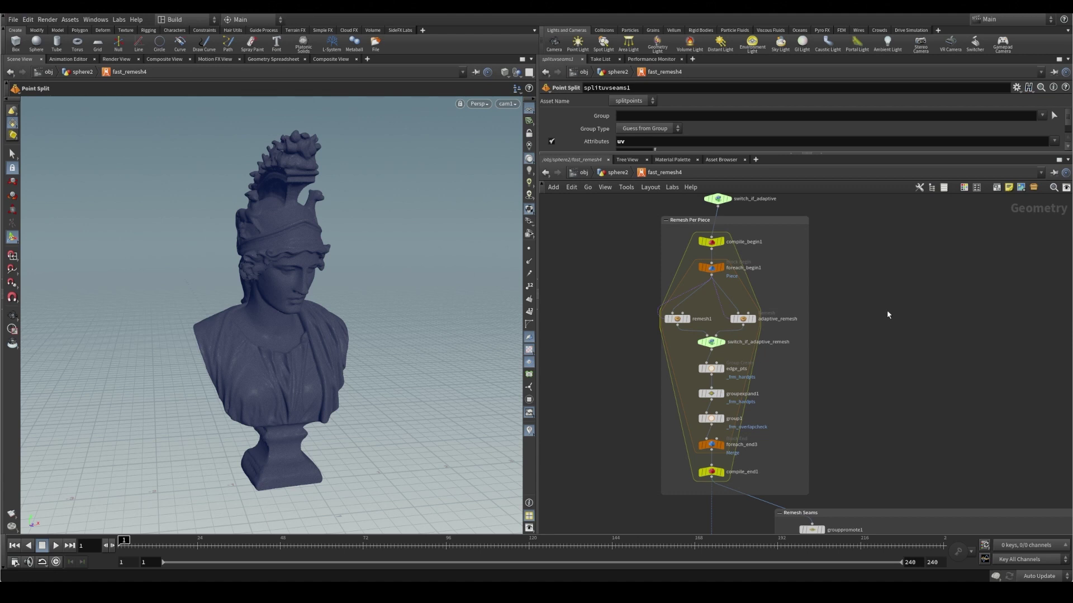
pyautogui.scroll(-6, 894, 330)
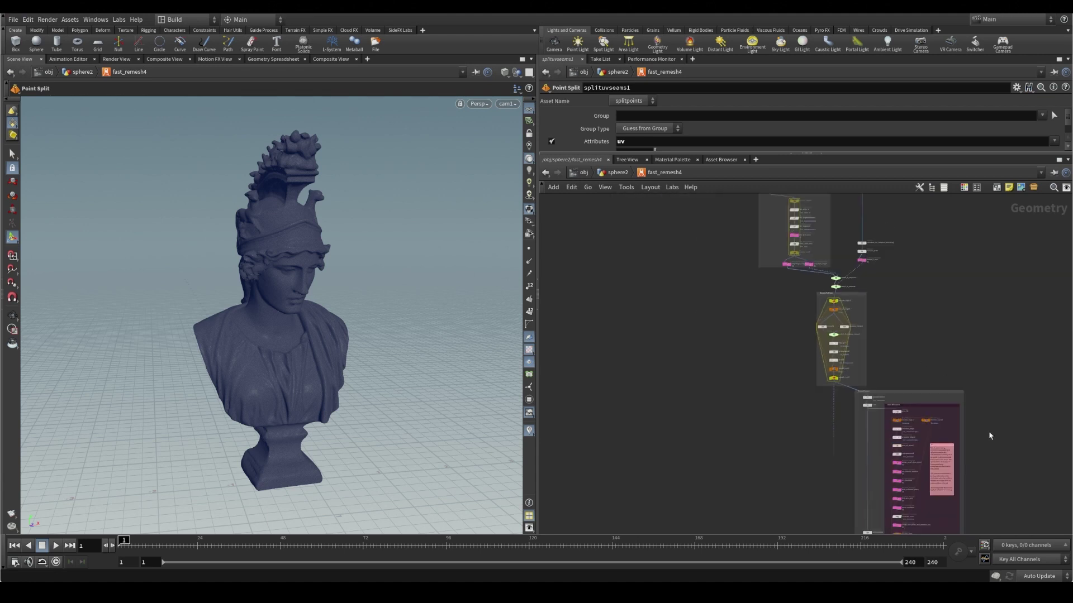
pyautogui.scroll(5, 928, 346)
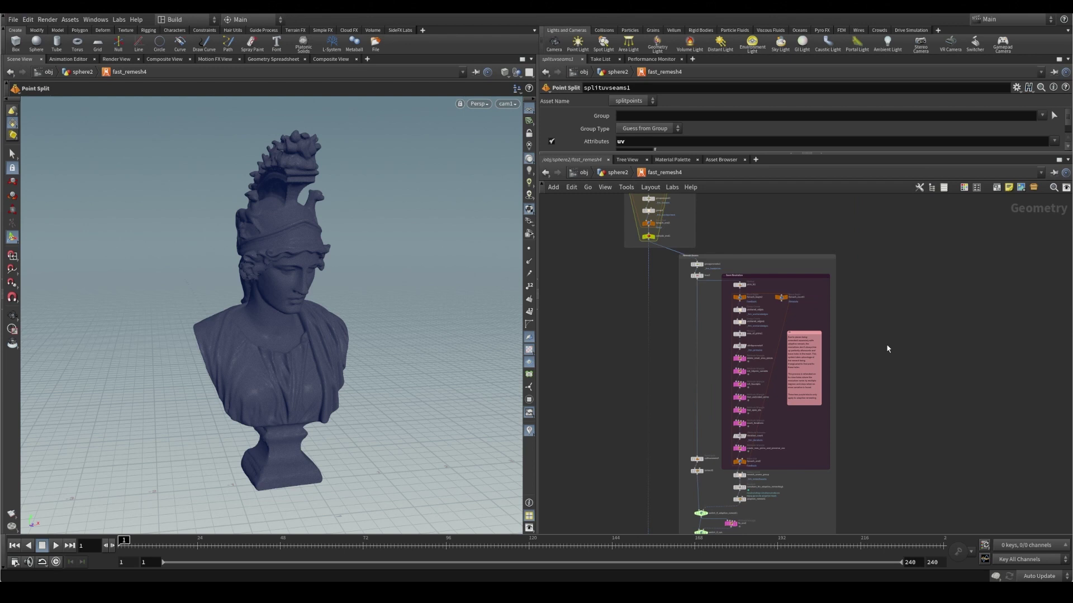
pyautogui.moveTo(888, 345); pyautogui.dragTo(925, 300, button='middle')
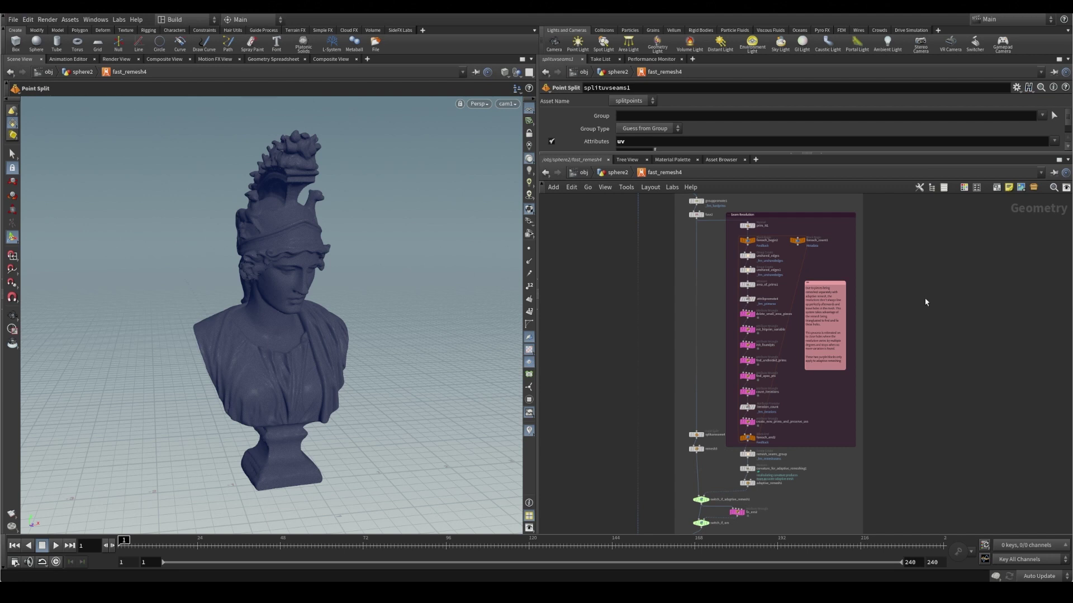
pyautogui.scroll(3, 910, 337)
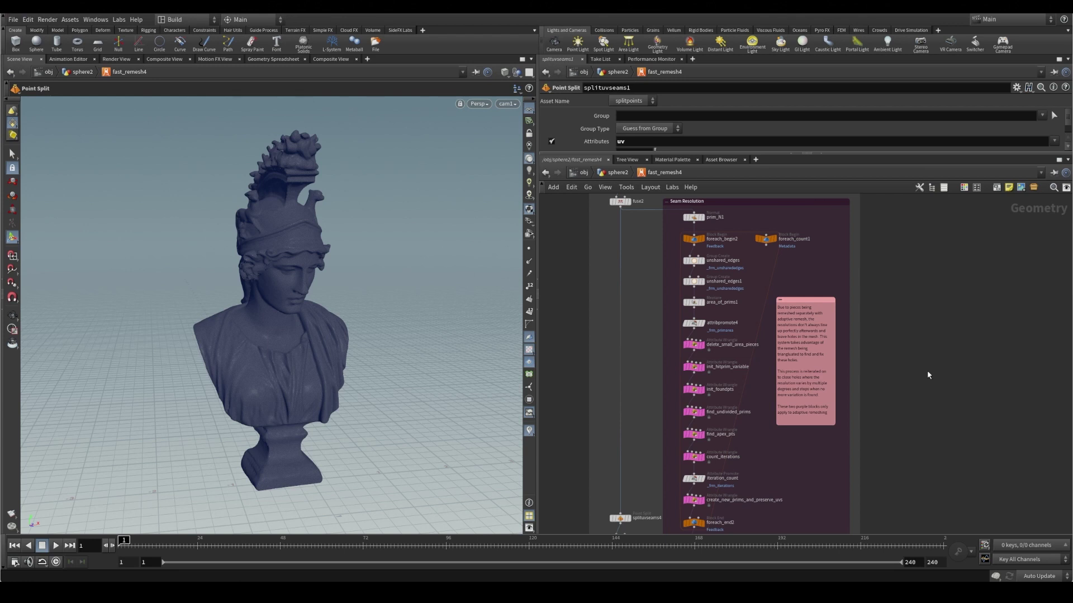
pyautogui.scroll(-5, 928, 374)
pyautogui.moveTo(926, 510); pyautogui.dragTo(903, 296, button='middle')
pyautogui.scroll(3, 838, 319)
pyautogui.scroll(1, 838, 321)
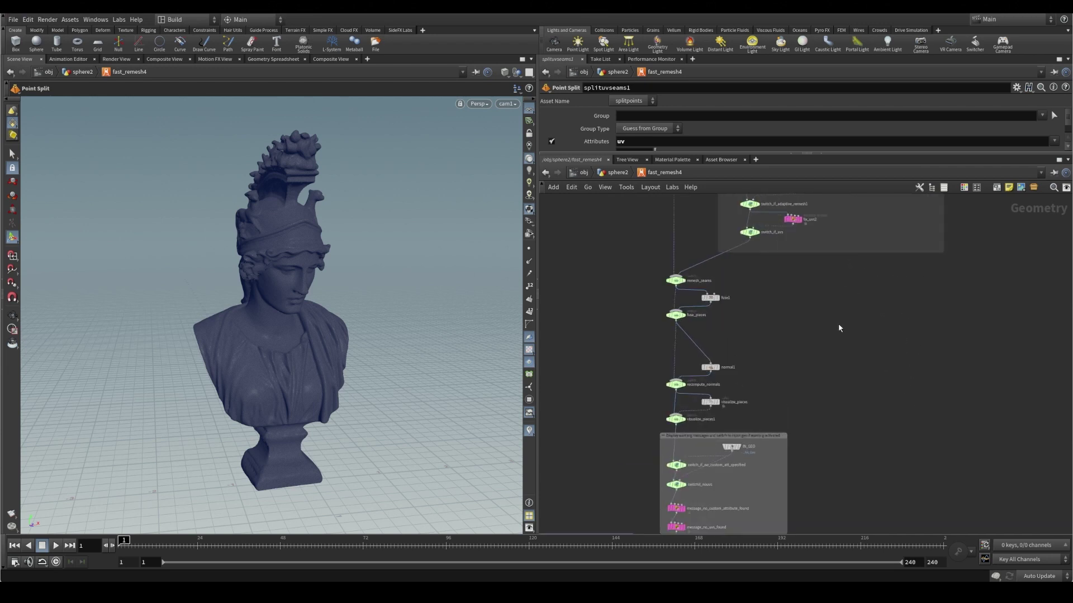
pyautogui.moveTo(838, 328); pyautogui.dragTo(892, 291, button='middle')
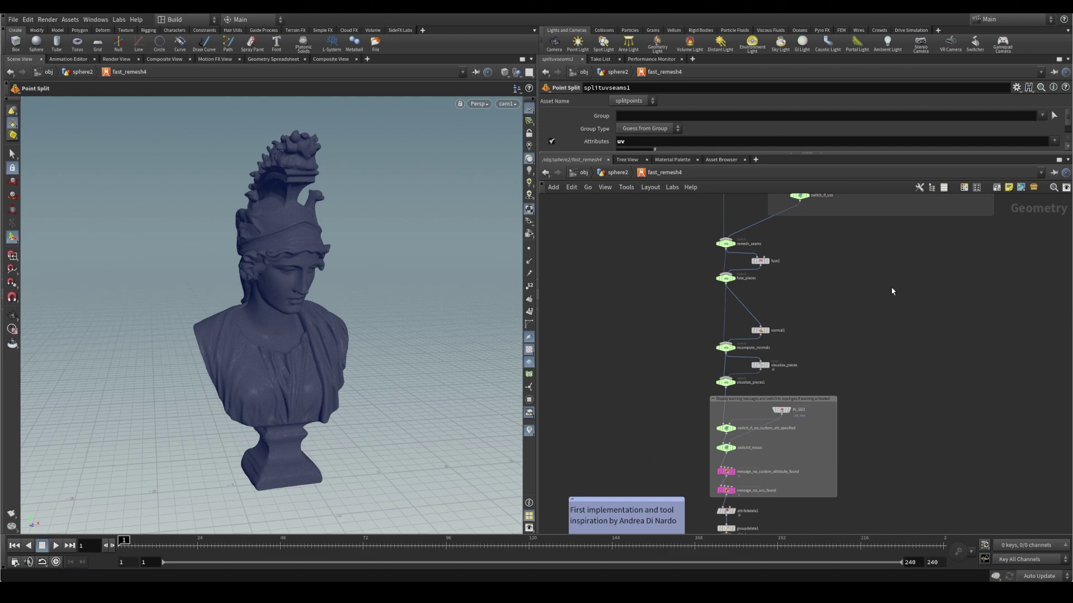
pyautogui.moveTo(885, 290); pyautogui.dragTo(821, 289, button='middle')
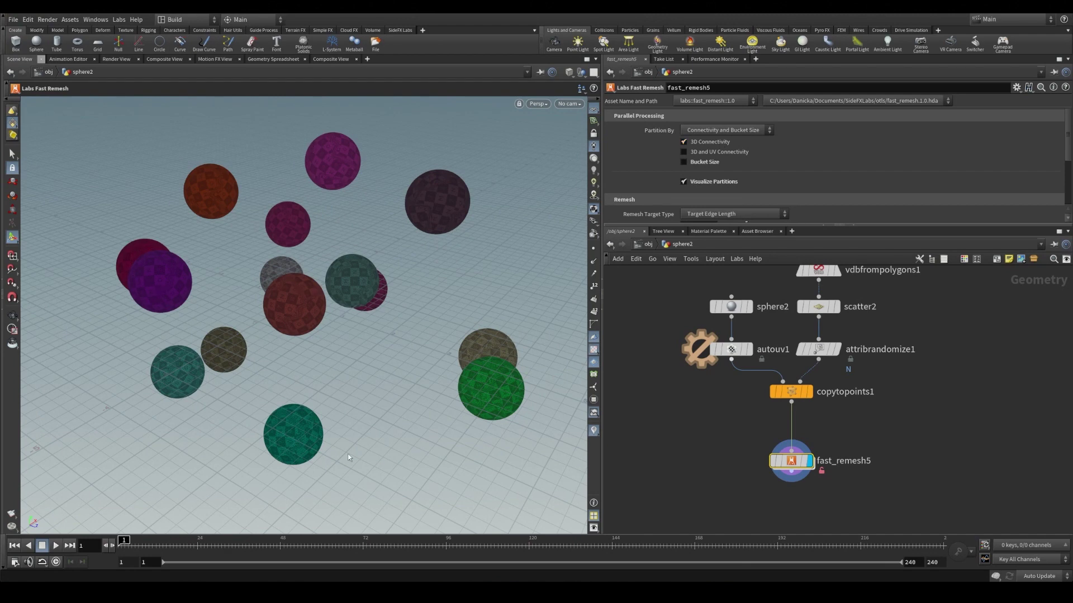
# Orbit in closer on the big sphere, then return to the remesh node's viewport state.
pyautogui.press('Escape')
pyautogui.scroll(10, 503, 185)
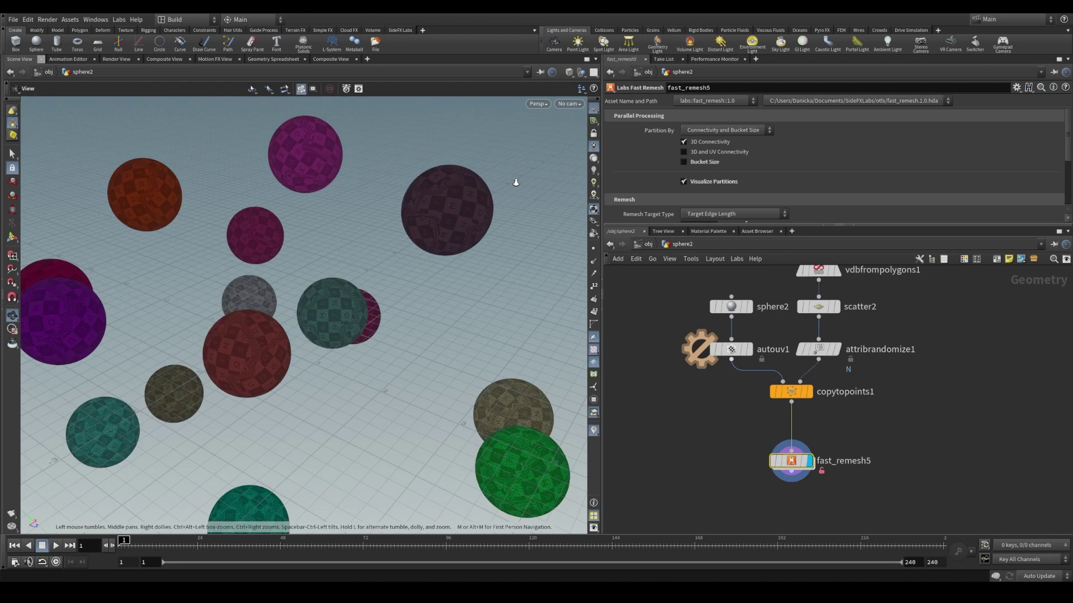
pyautogui.moveTo(357, 214); pyautogui.dragTo(447, 223)
pyautogui.press('Return')
# Set Partition By to 3D and UV Connectivity with Bucket Size enabled, and orbit to inspect the patches.
pyautogui.click(718, 153)
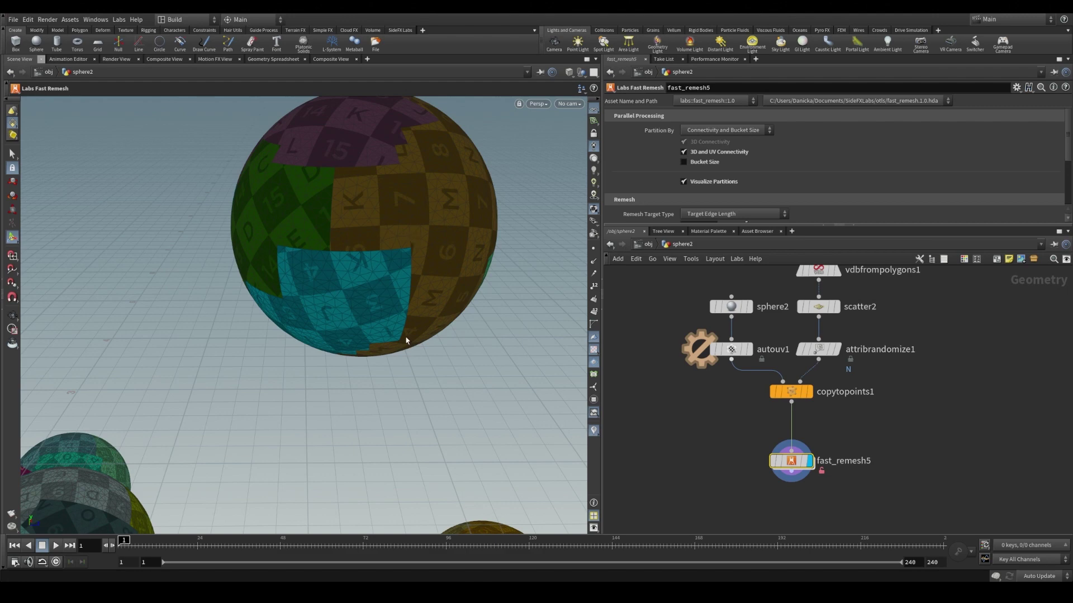
pyautogui.click(707, 162)
pyautogui.keyDown('alt'); pyautogui.moveTo(488, 244); pyautogui.dragTo(287, 308); pyautogui.keyUp('alt')
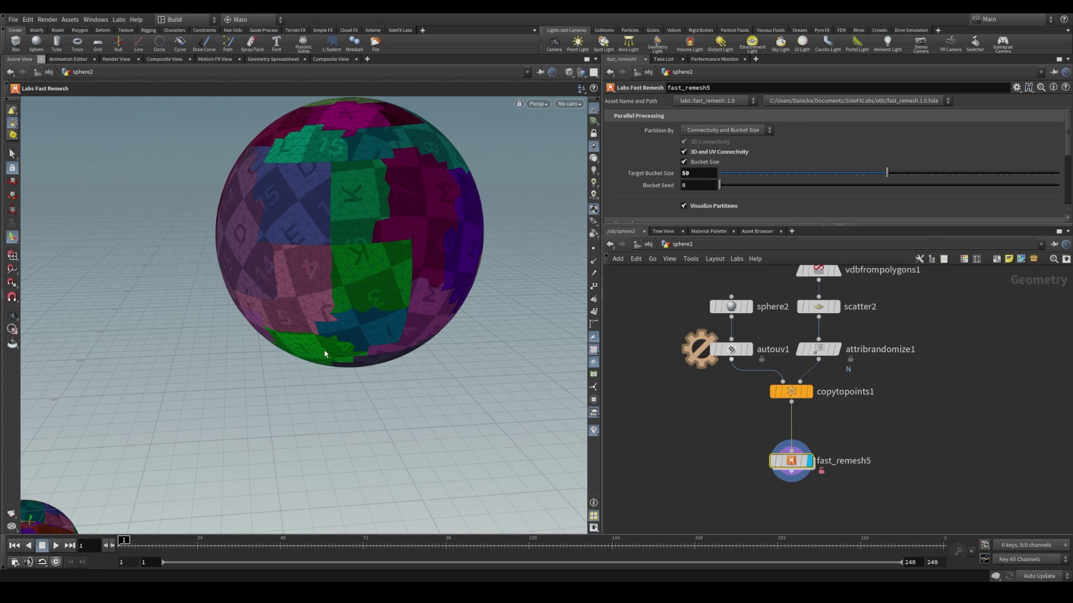
pyautogui.moveTo(324, 353); pyautogui.dragTo(414, 293)
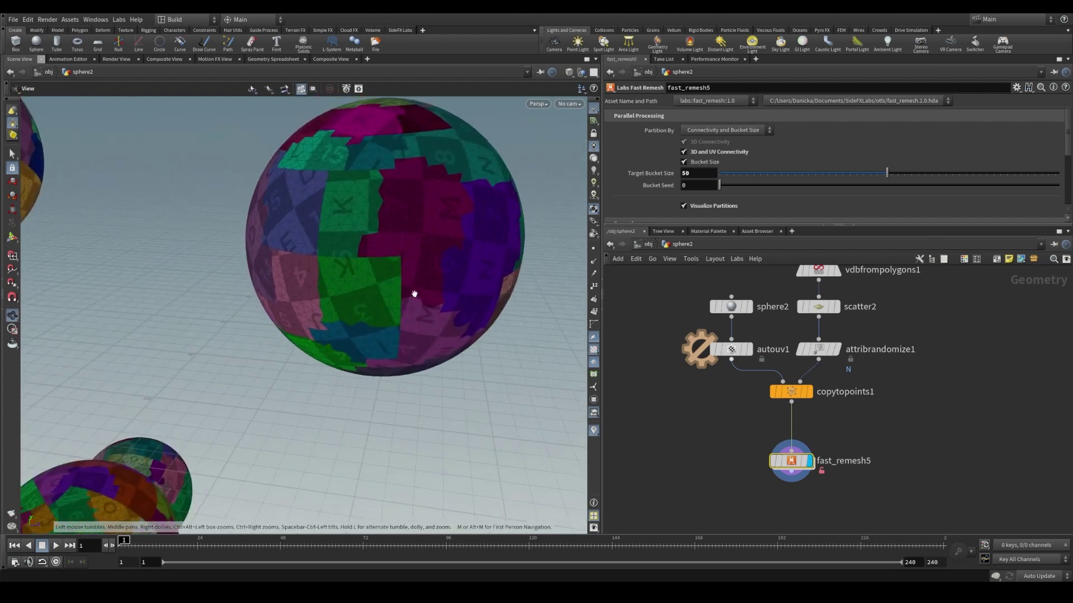
# Dive into fast_remesh5 and examine the workitem_naming wrangle's workitem_name attribute code.
pyautogui.doubleClick(791, 460)
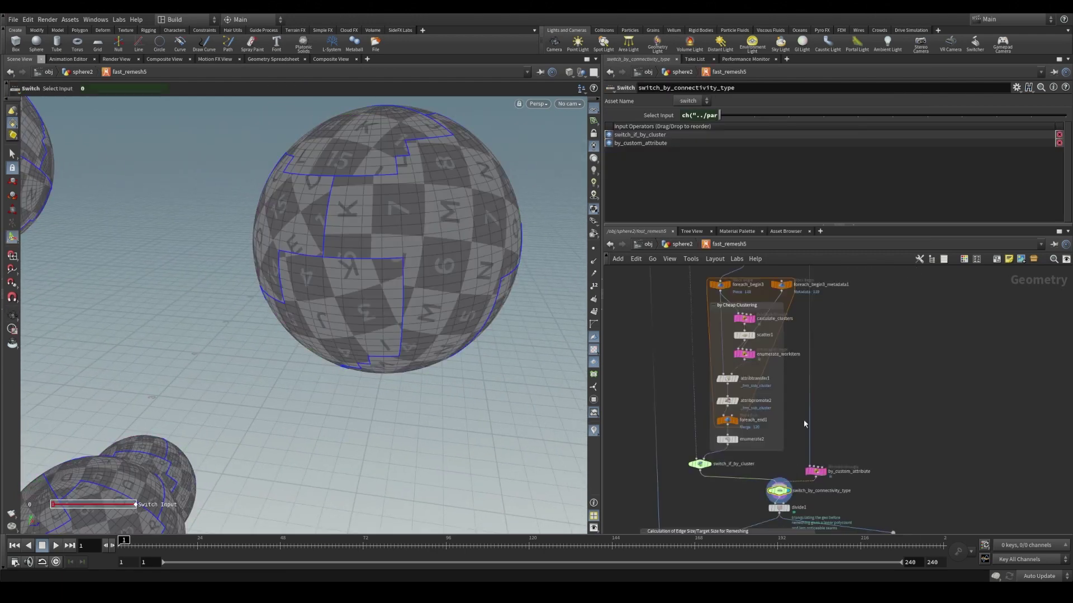
pyautogui.scroll(-5, 856, 306)
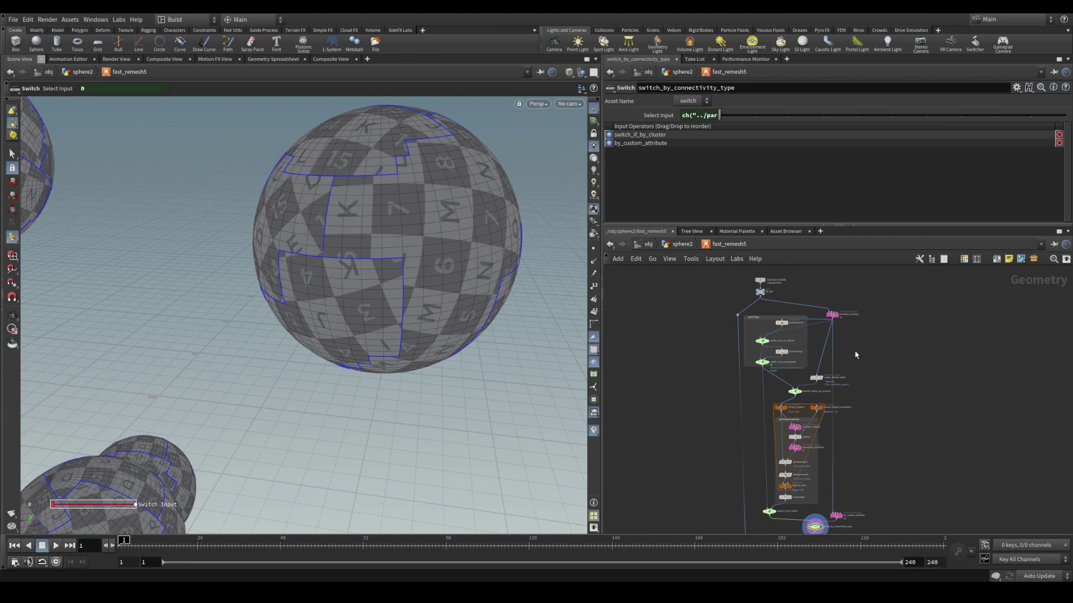
pyautogui.scroll(3, 840, 295)
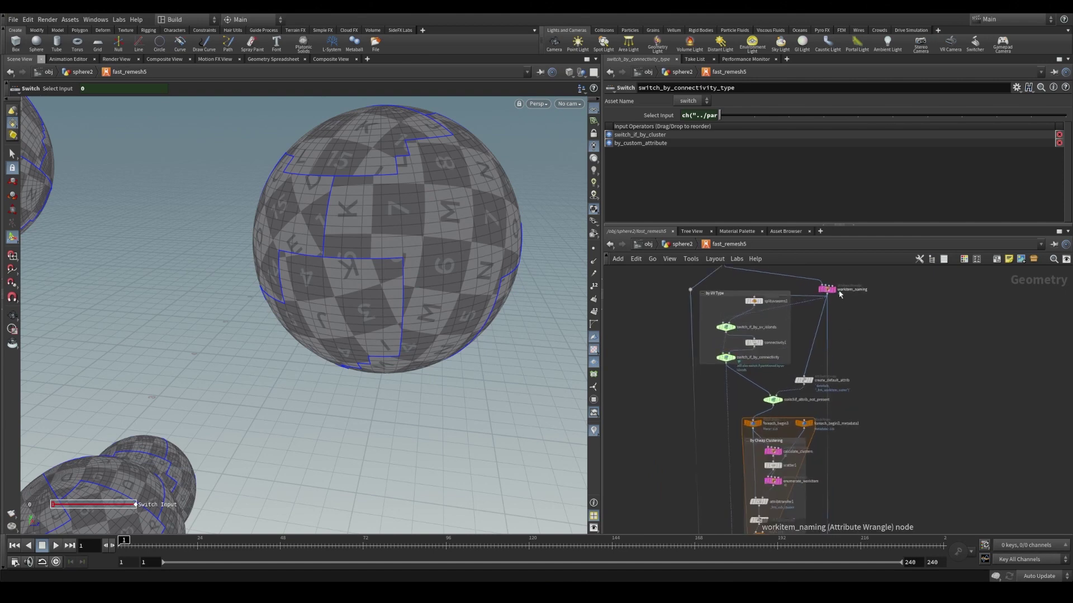
pyautogui.click(828, 288)
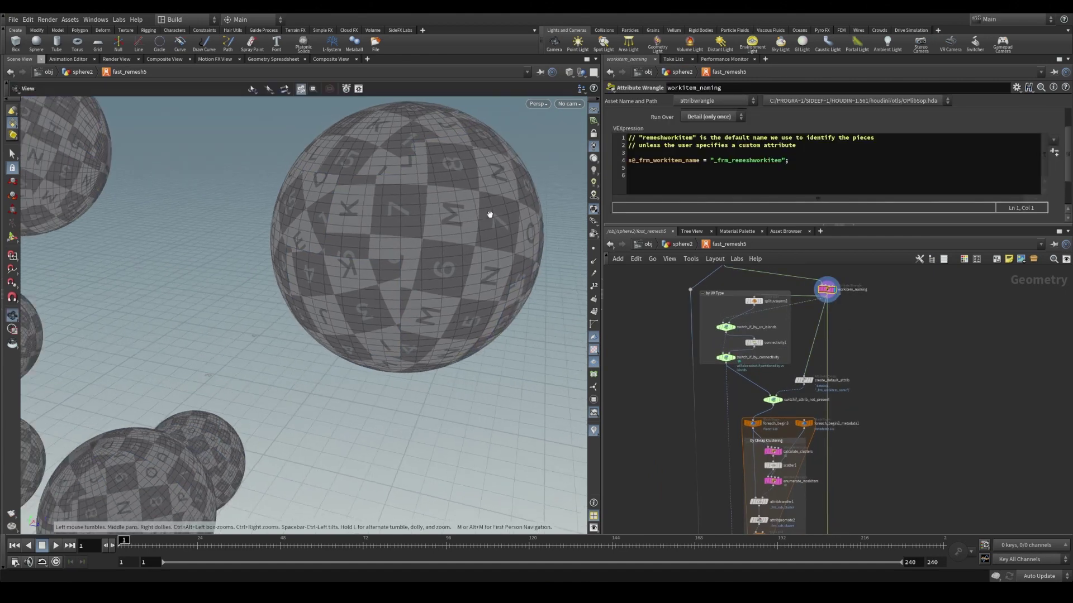
pyautogui.moveTo(490, 214); pyautogui.dragTo(453, 217)
pyautogui.press('Return')
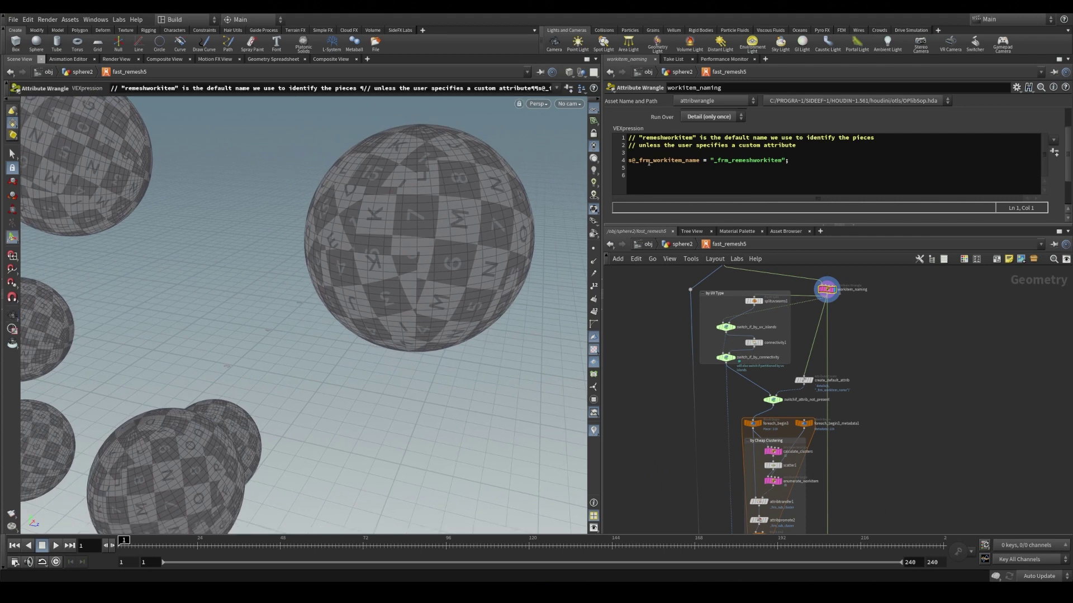
pyautogui.moveTo(653, 160); pyautogui.dragTo(702, 161)
pyautogui.press('Down')
pyautogui.press('Down')
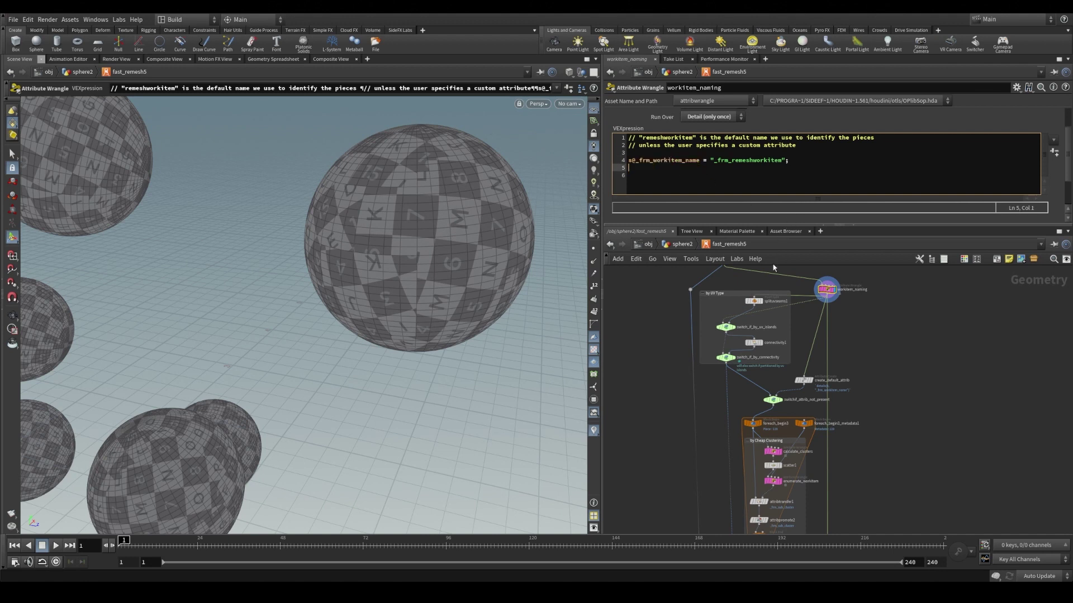
# Display and inspect the splituvseams1 and connectivity1 nodes' results and settings.
pyautogui.click(764, 290)
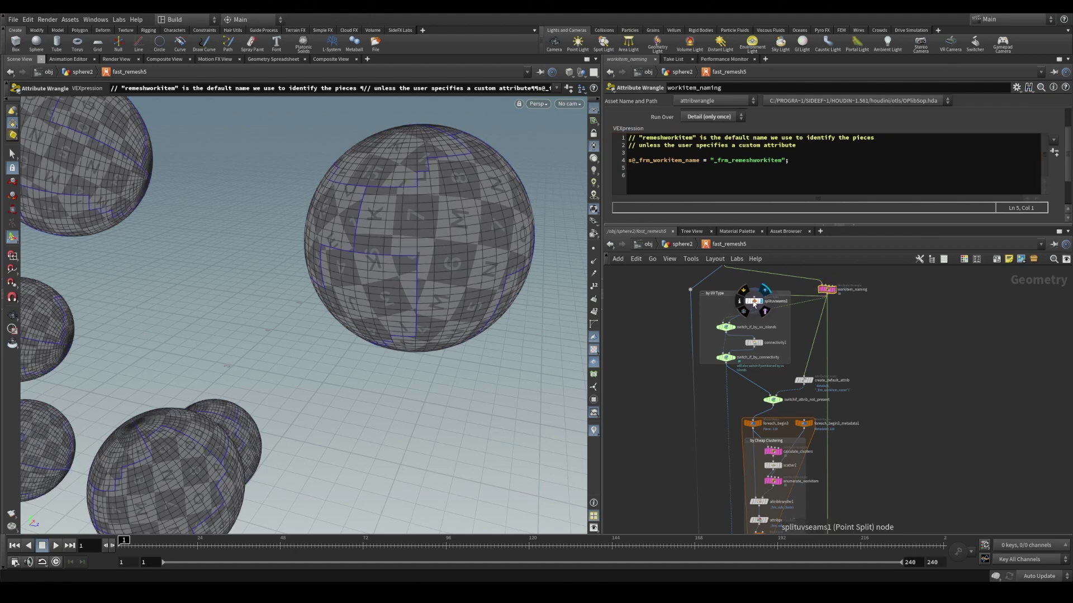
pyautogui.click(754, 302)
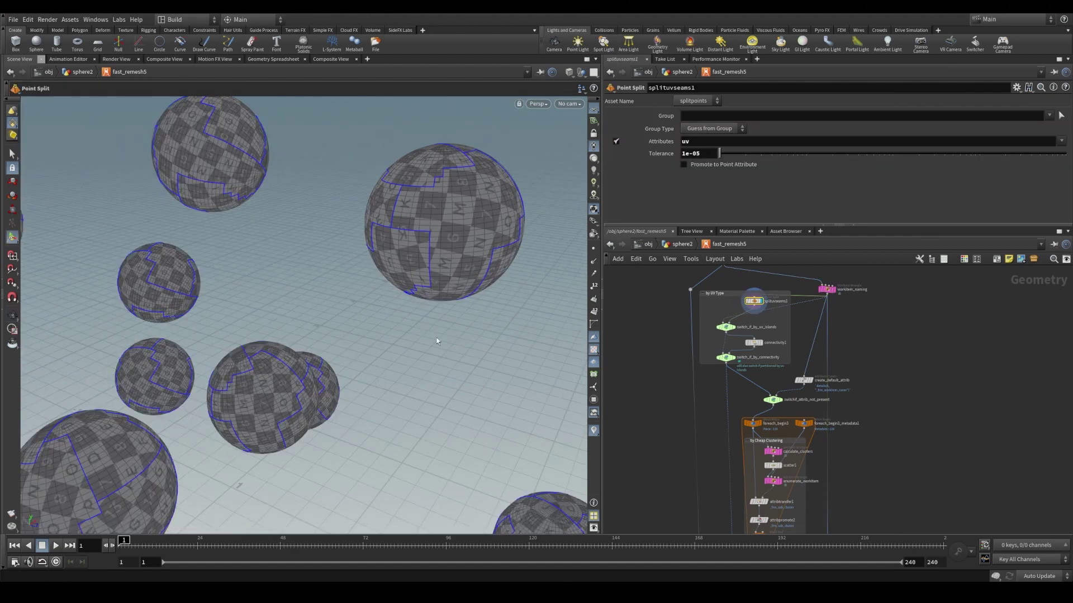
pyautogui.moveTo(763, 347)
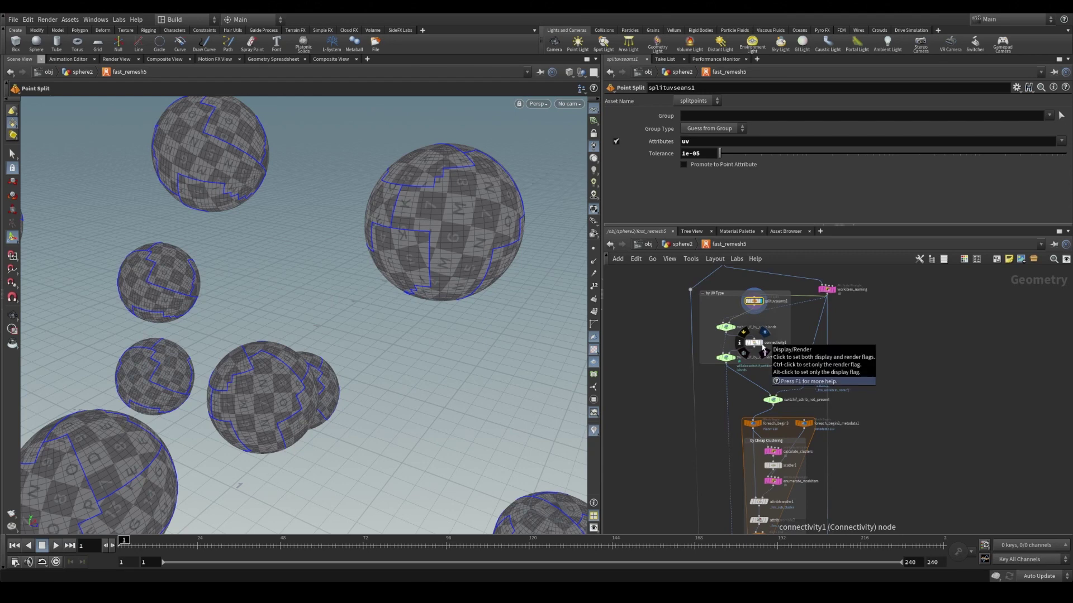
pyautogui.click(763, 347)
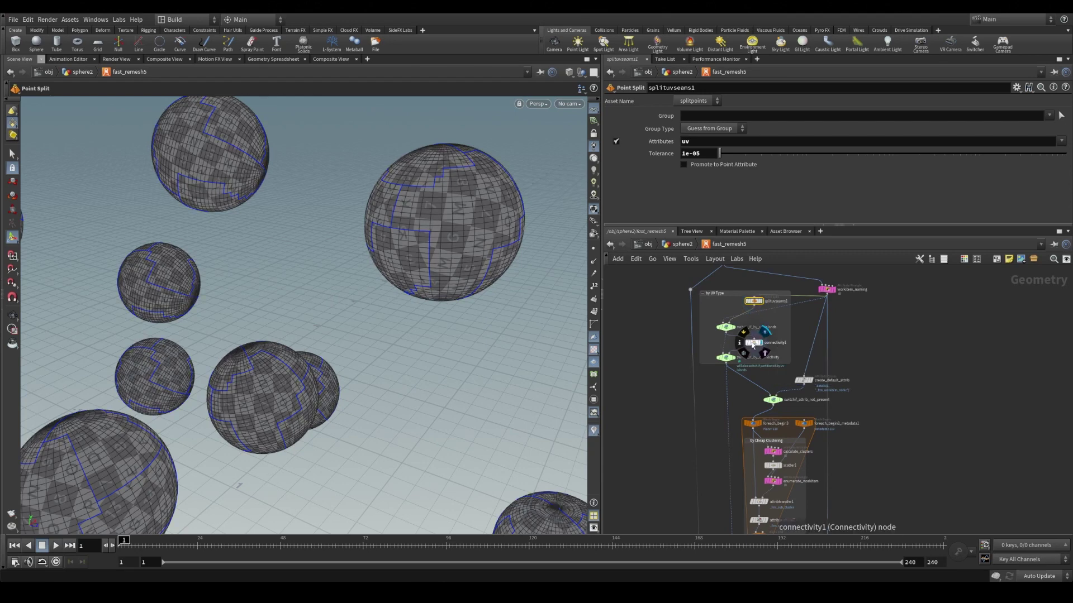
pyautogui.click(754, 342)
# Zoom the network editor onto the Cheap Clustering foreach block.
pyautogui.moveTo(726, 359)
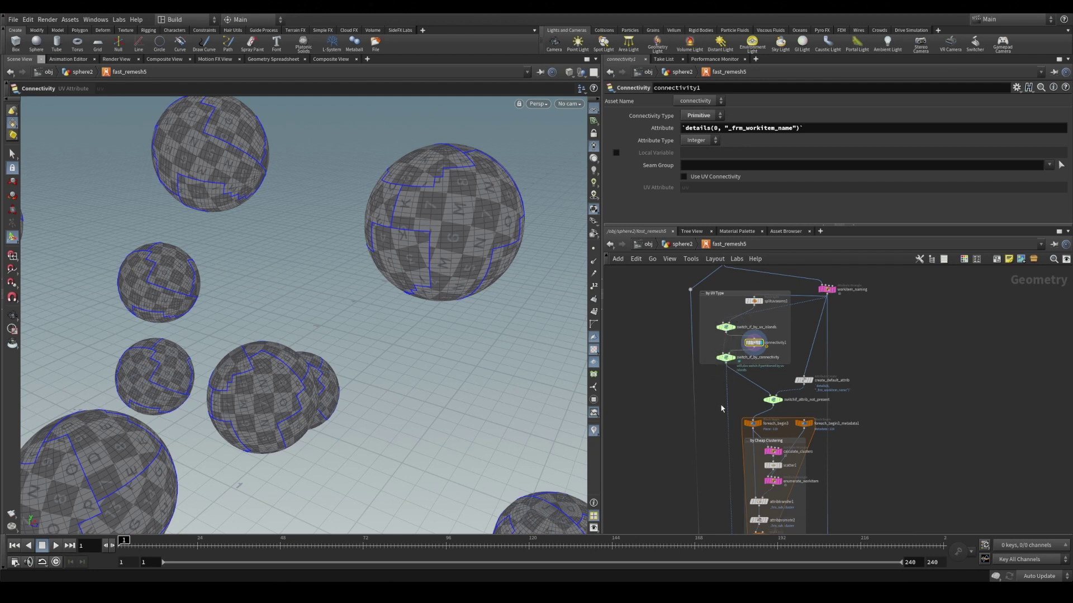
pyautogui.scroll(-2, 719, 402)
pyautogui.scroll(-3, 732, 397)
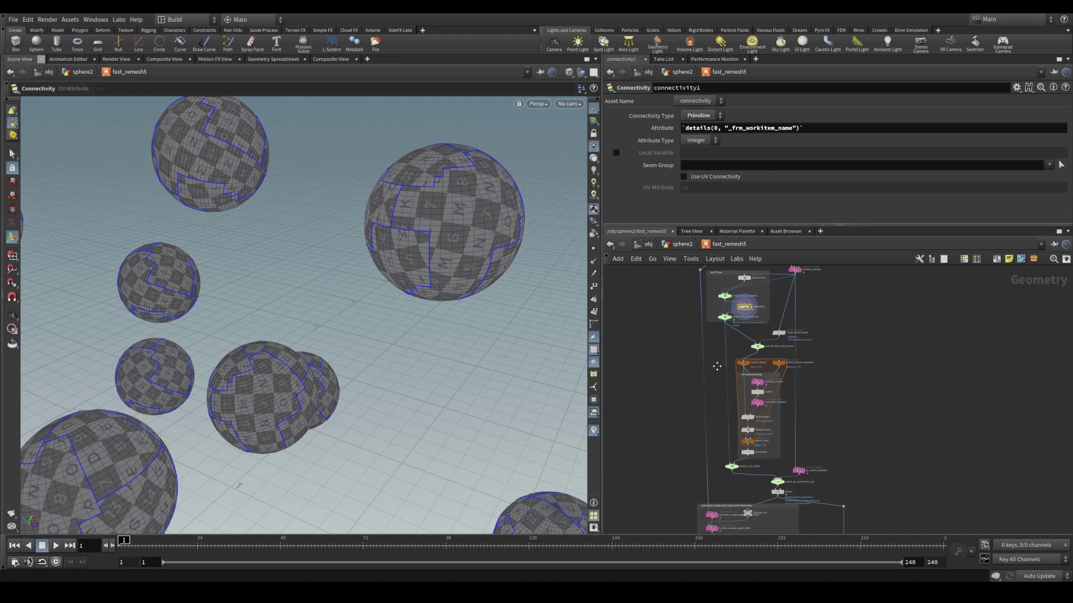
pyautogui.scroll(4, 814, 402)
pyautogui.moveTo(814, 403); pyautogui.dragTo(848, 394, button='middle')
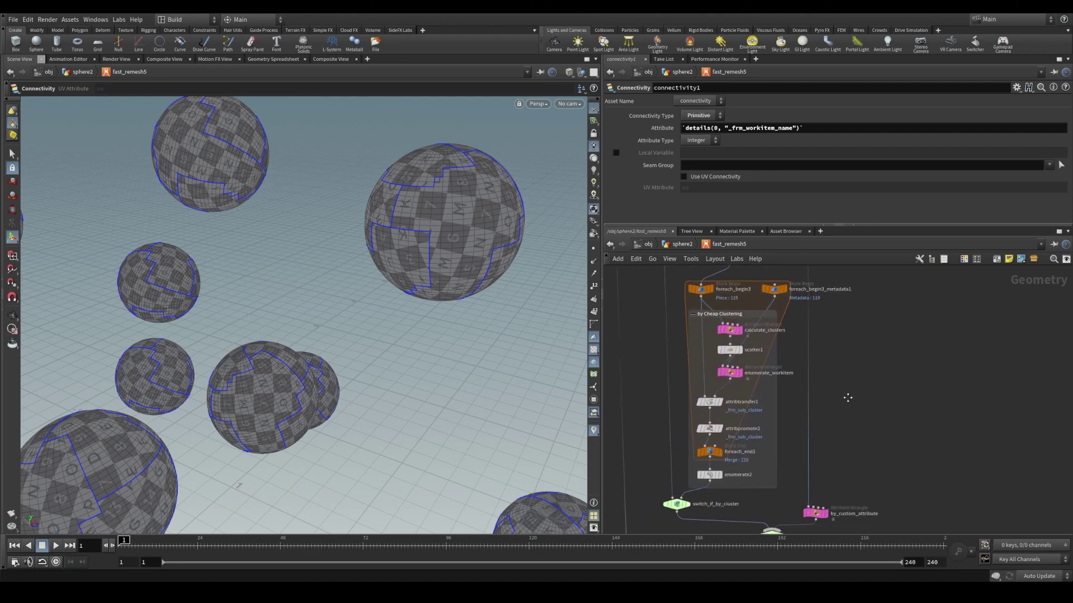
# Display foreach_begin3's fetched piece and tumble the view around it.
pyautogui.click(699, 288)
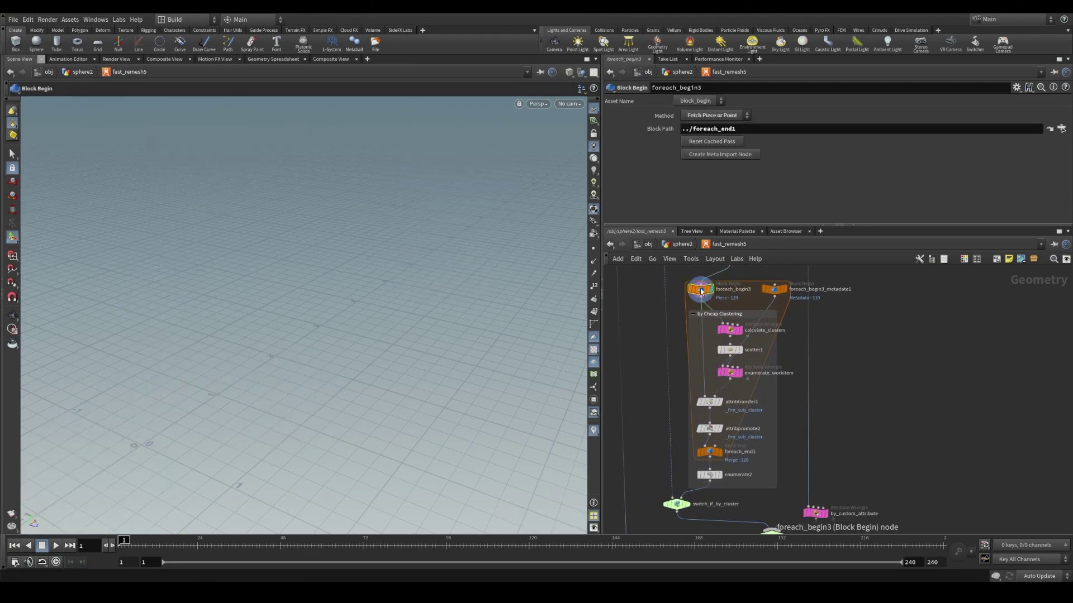
pyautogui.press('Escape')
pyautogui.moveTo(472, 244); pyautogui.dragTo(483, 264)
pyautogui.press('Return')
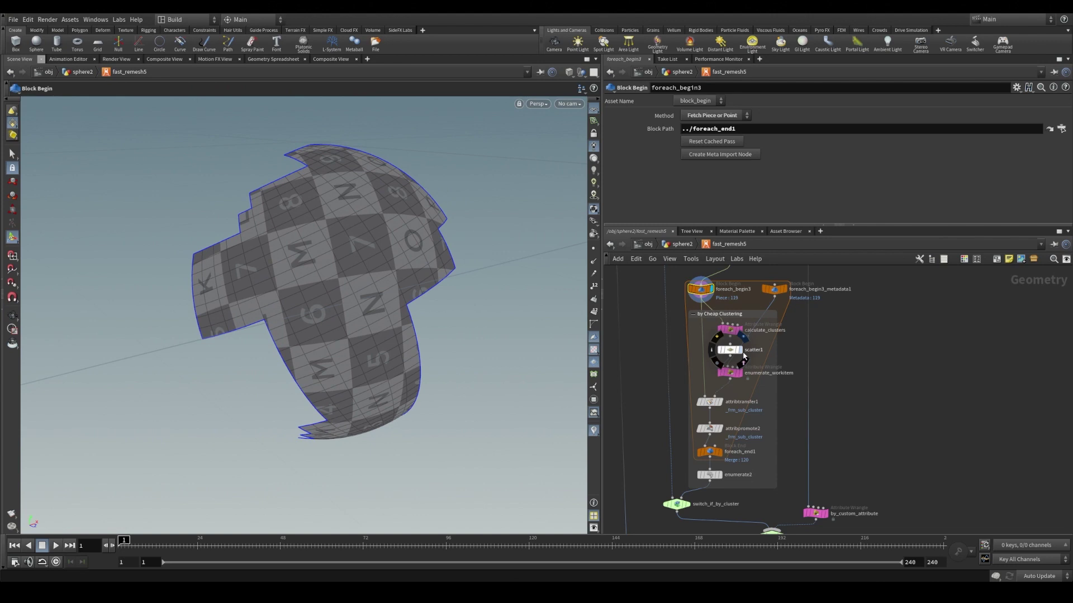
# Inspect scatter1's scattered points, then display the switch_if_by_cluster output.
pyautogui.click(731, 351)
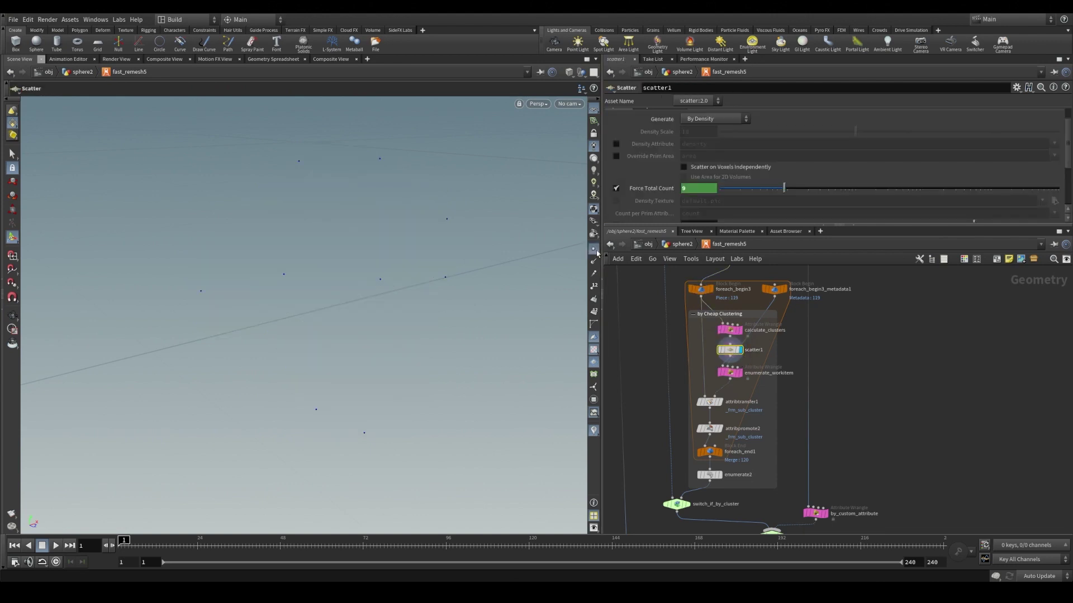
pyautogui.keyDown('alt'); pyautogui.moveTo(469, 350); pyautogui.dragTo(417, 340); pyautogui.keyUp('alt')
pyautogui.click(677, 505)
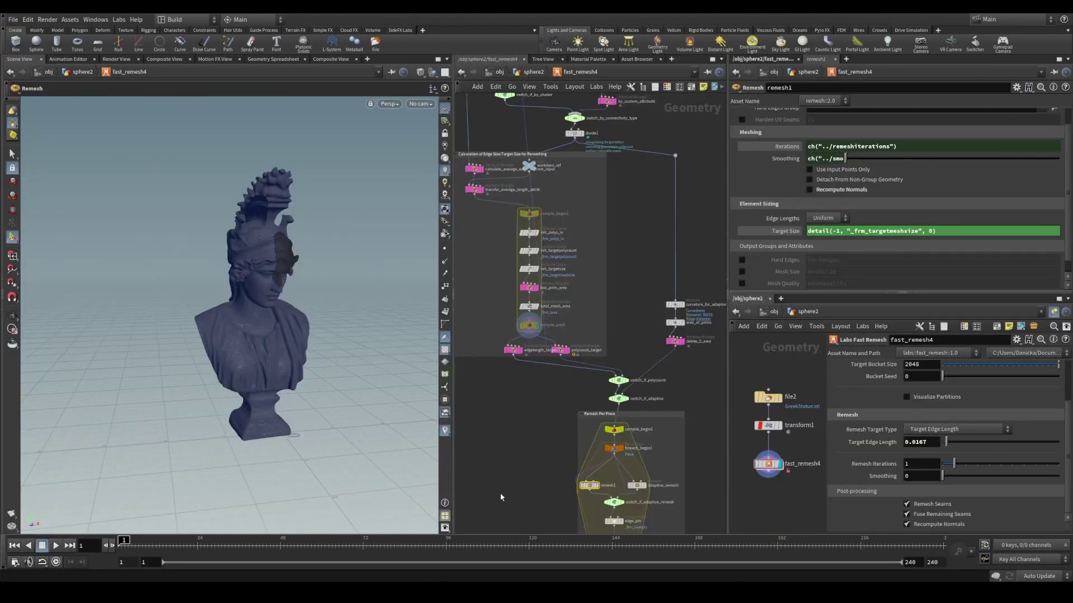
# Set Remesh Target Type to Ratio of Average Input Edge Length and view the averaging wrangle's VEX.
pyautogui.click(987, 431)
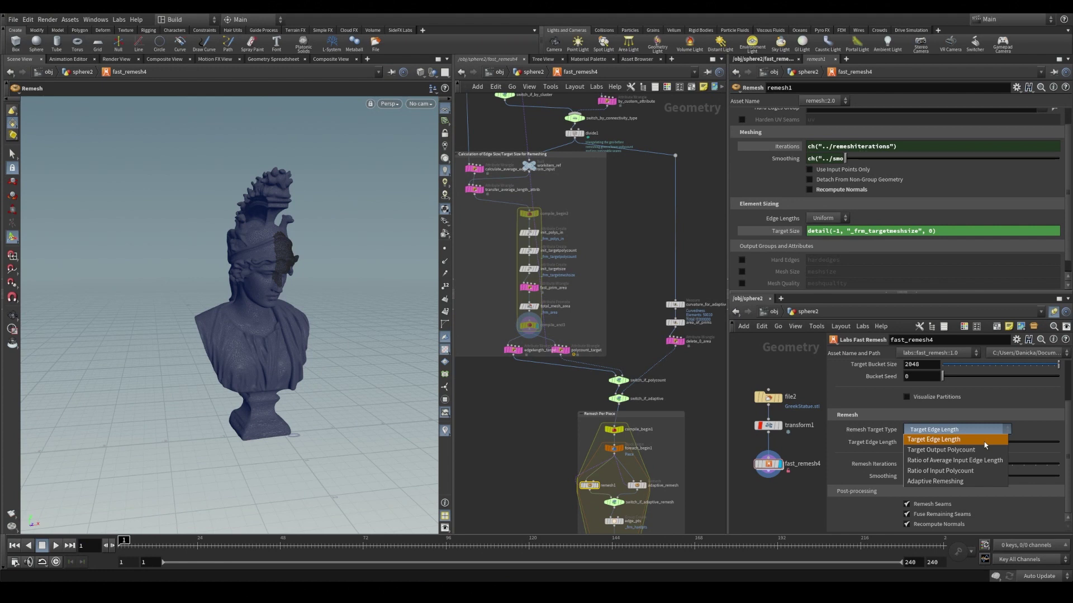
pyautogui.click(984, 444)
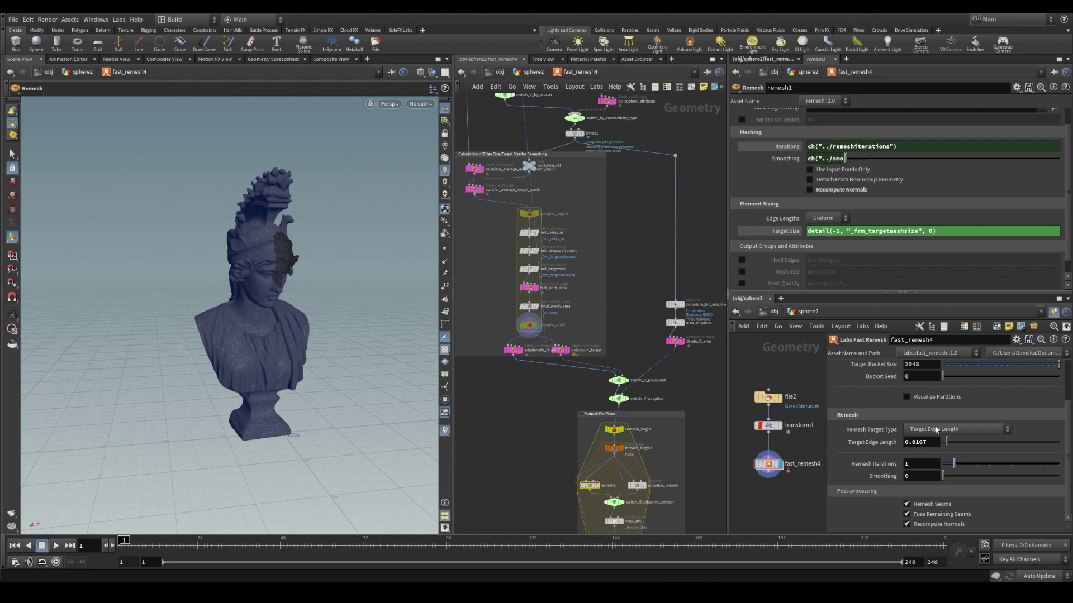
pyautogui.click(916, 430)
pyautogui.click(939, 461)
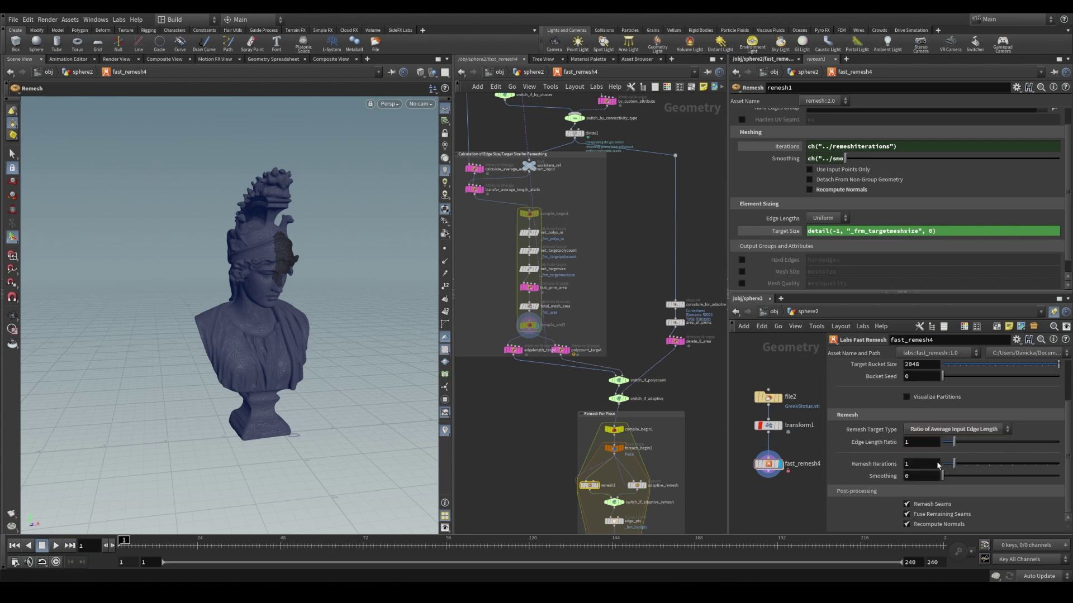
pyautogui.click(476, 170)
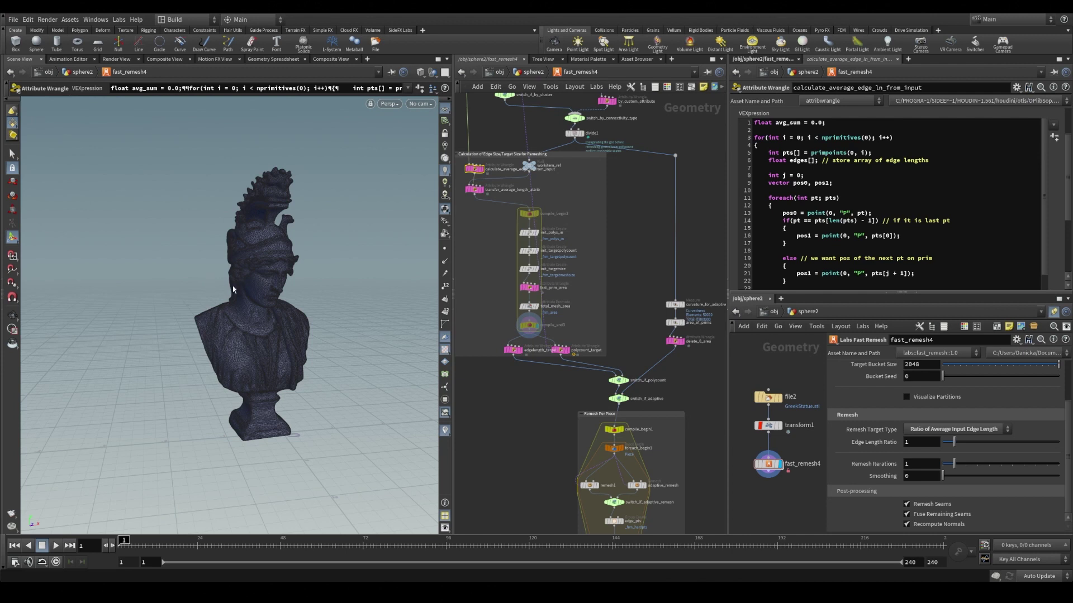
# Set Remesh Target Type to Target Output Polycount and examine the polycount_target wrangle's average-area code.
pyautogui.click(932, 429)
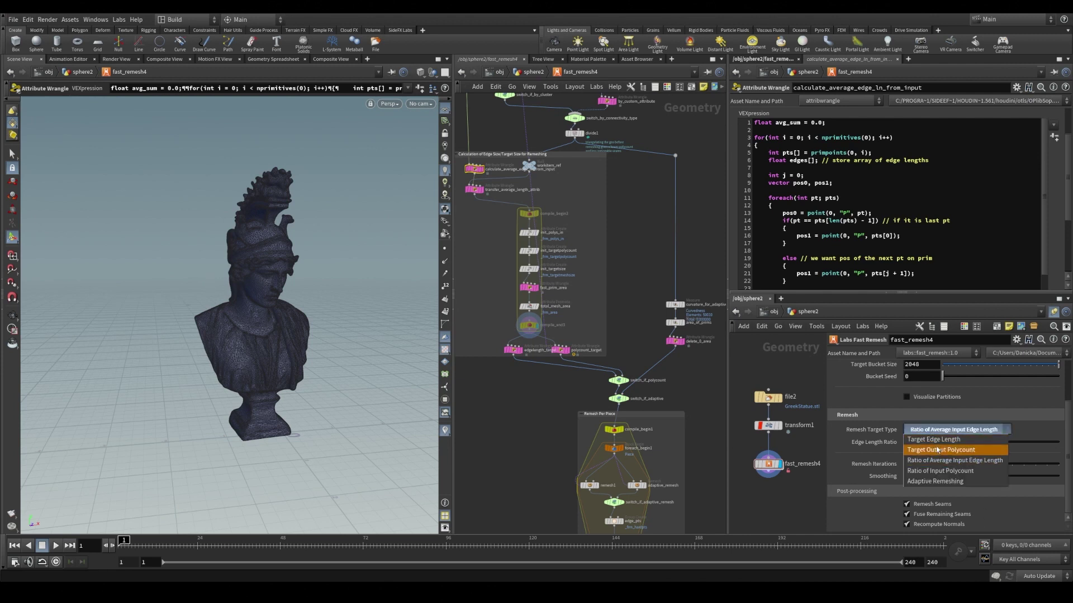
pyautogui.click(938, 452)
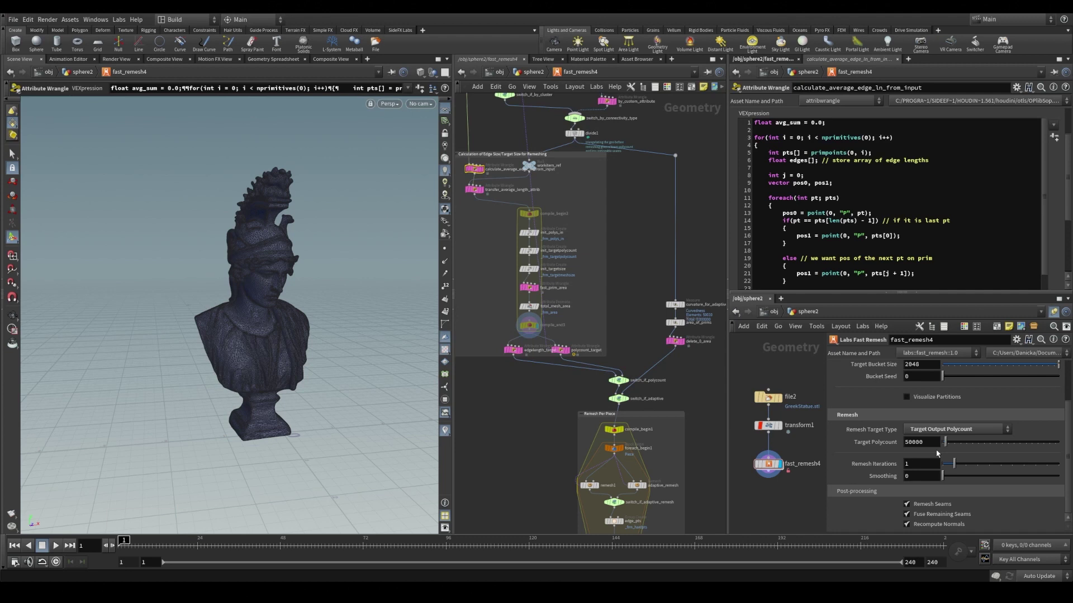
pyautogui.moveTo(687, 408); pyautogui.dragTo(683, 363, button='middle')
pyautogui.moveTo(585, 443)
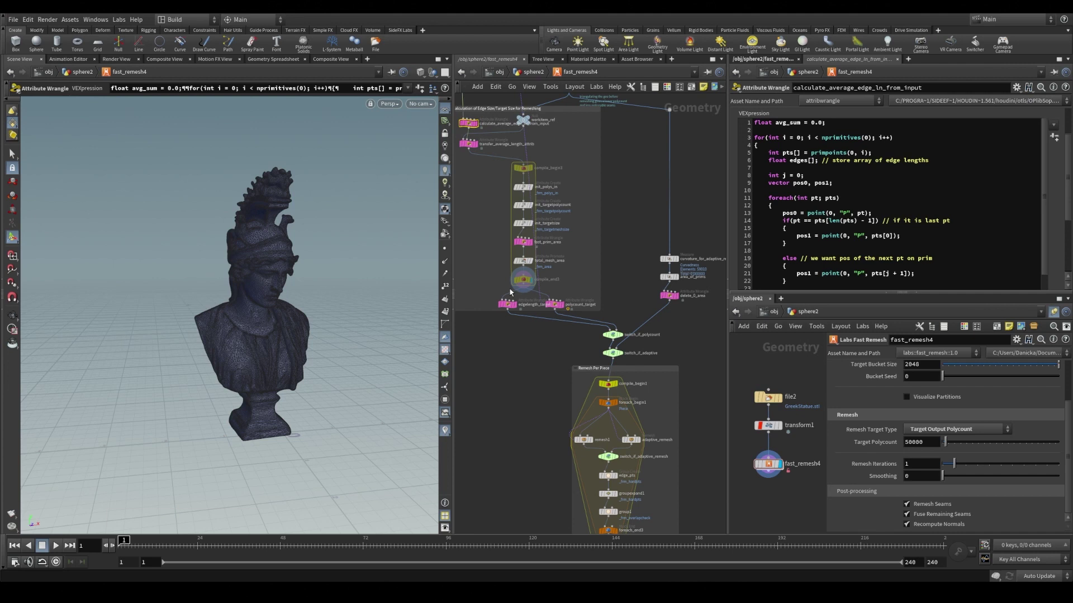
pyautogui.click(556, 306)
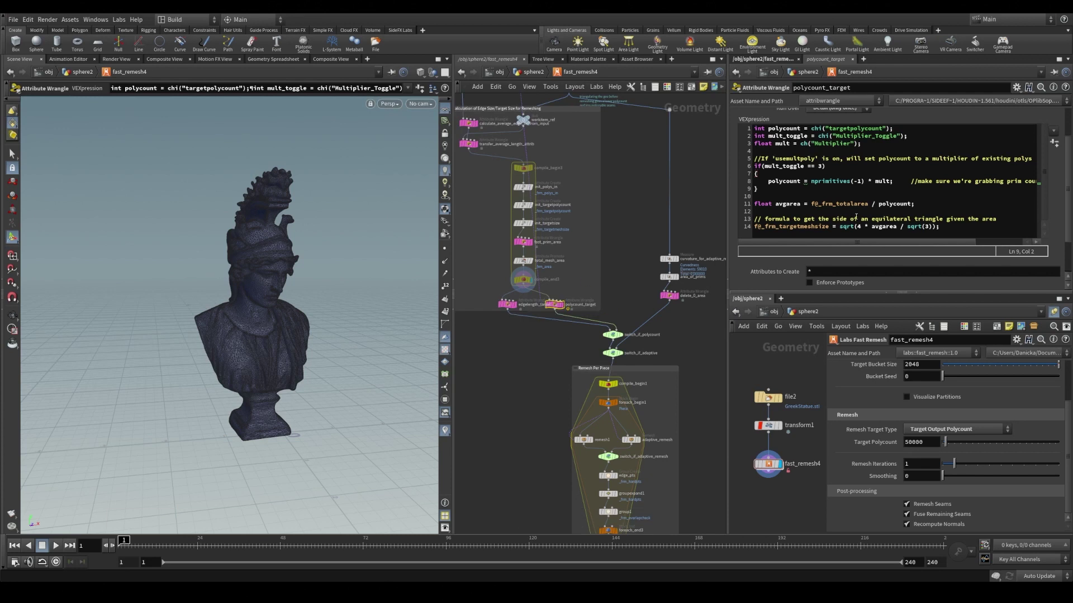
pyautogui.click(927, 203)
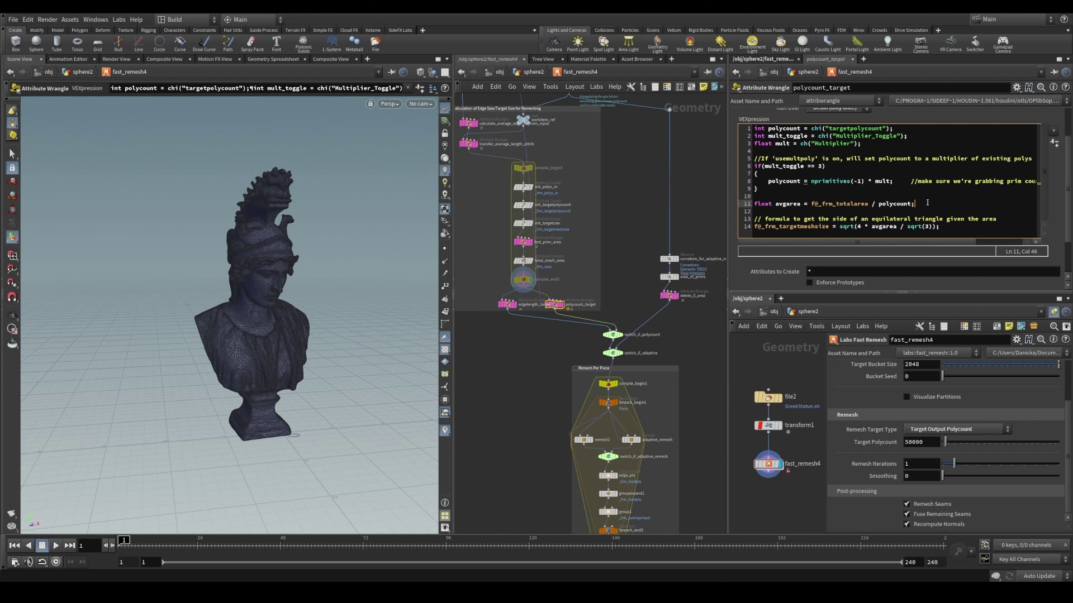
# Change the target type to Ratio of Input Polycount and pan to the curvature branch.
pyautogui.click(957, 430)
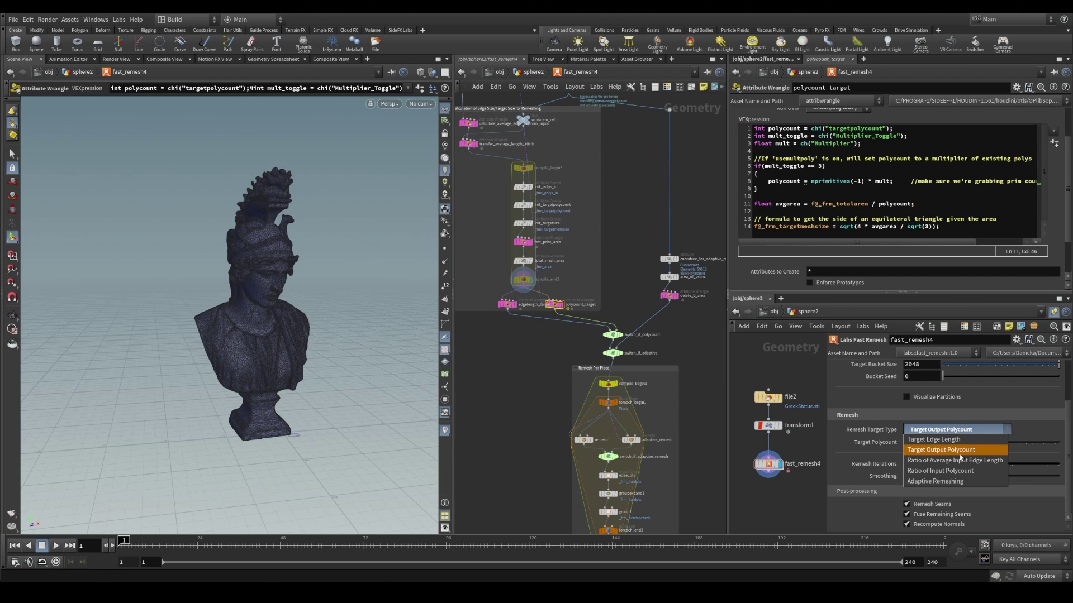
pyautogui.click(960, 470)
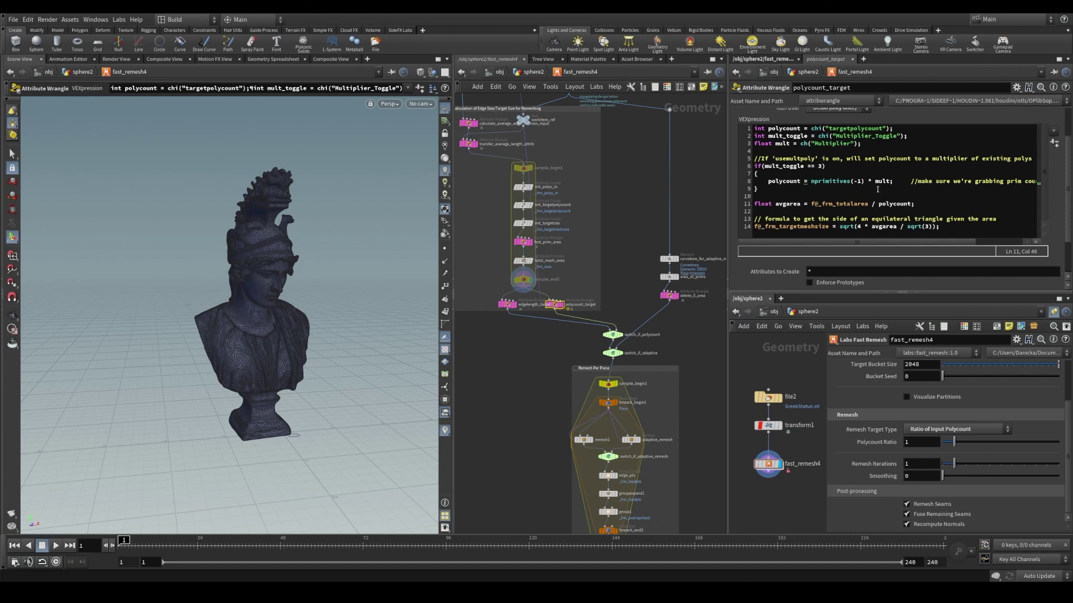
pyautogui.moveTo(668, 309); pyautogui.dragTo(670, 333, button='middle')
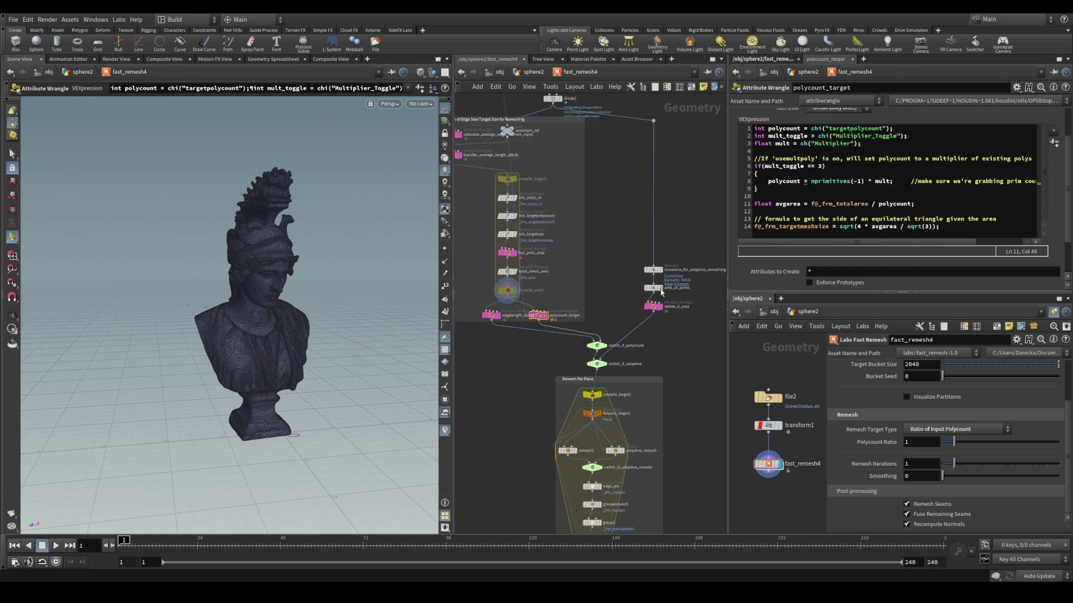
# Show the curvature_for_adaptive_remeshing overlay, switch cooking to Manual updates, and select adaptive_remesh.
pyautogui.click(655, 271)
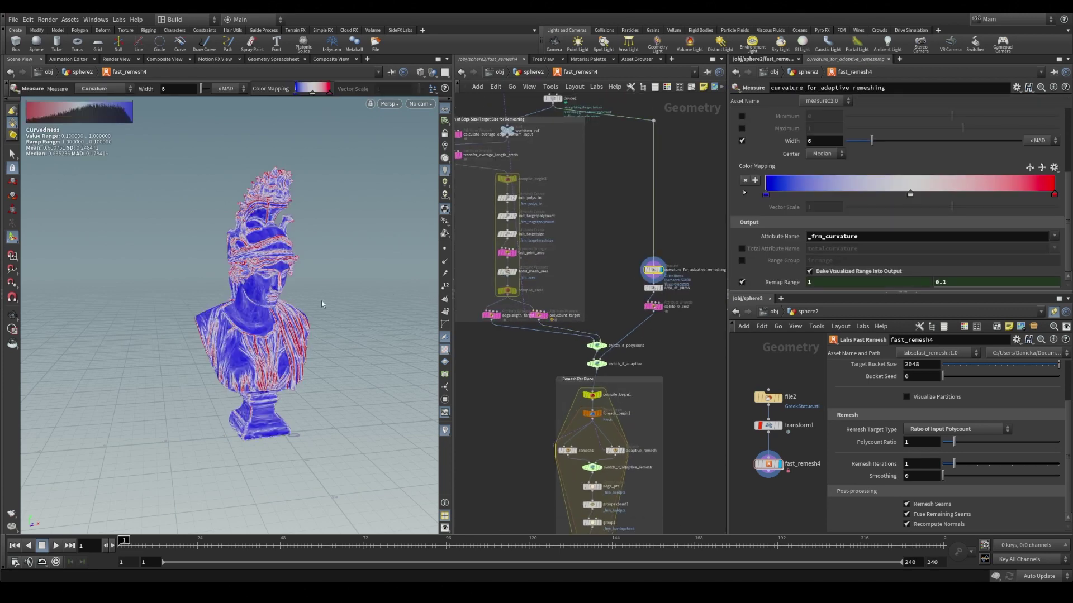
pyautogui.press('Return')
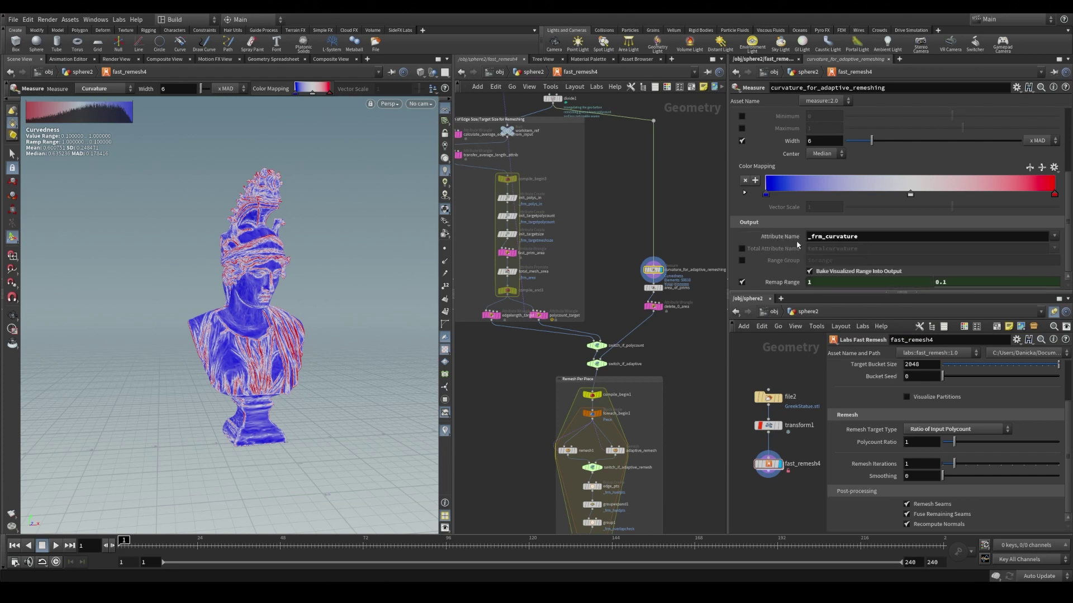
pyautogui.click(1038, 576)
pyautogui.click(1034, 551)
pyautogui.scroll(3, 603, 447)
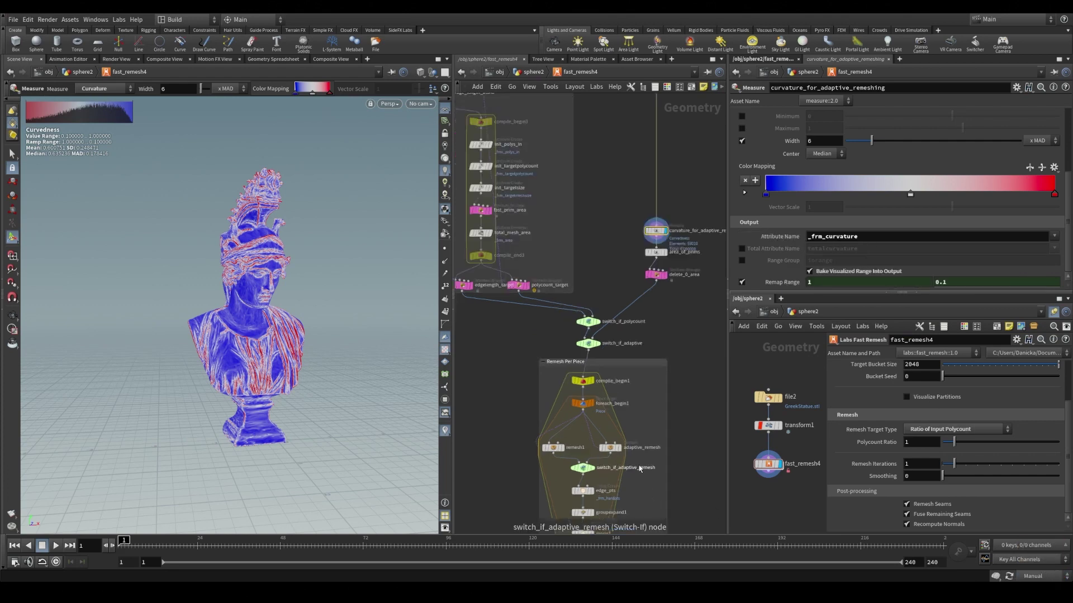
pyautogui.click(605, 447)
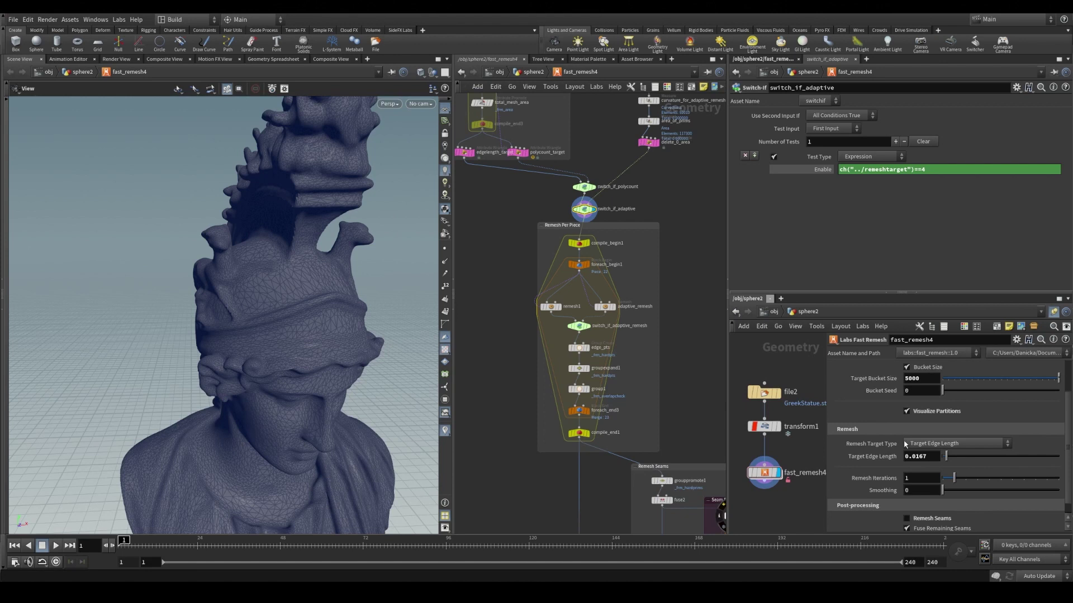
# Display a single foreach_begin1 piece and its remeshed result from remesh1.
pyautogui.scroll(2, 676, 349)
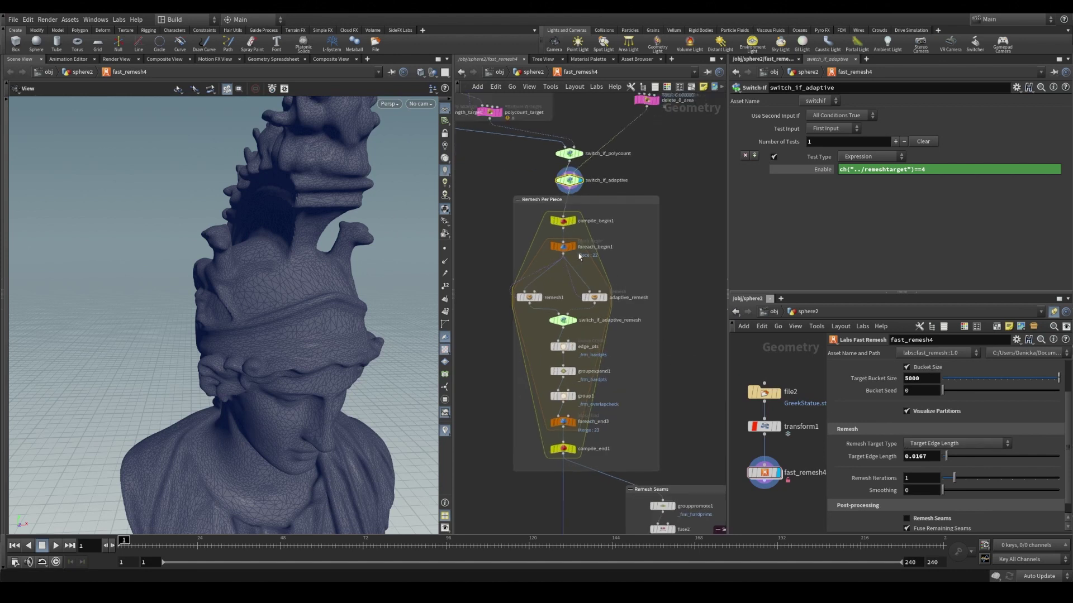
pyautogui.moveTo(577, 251)
pyautogui.click(572, 247)
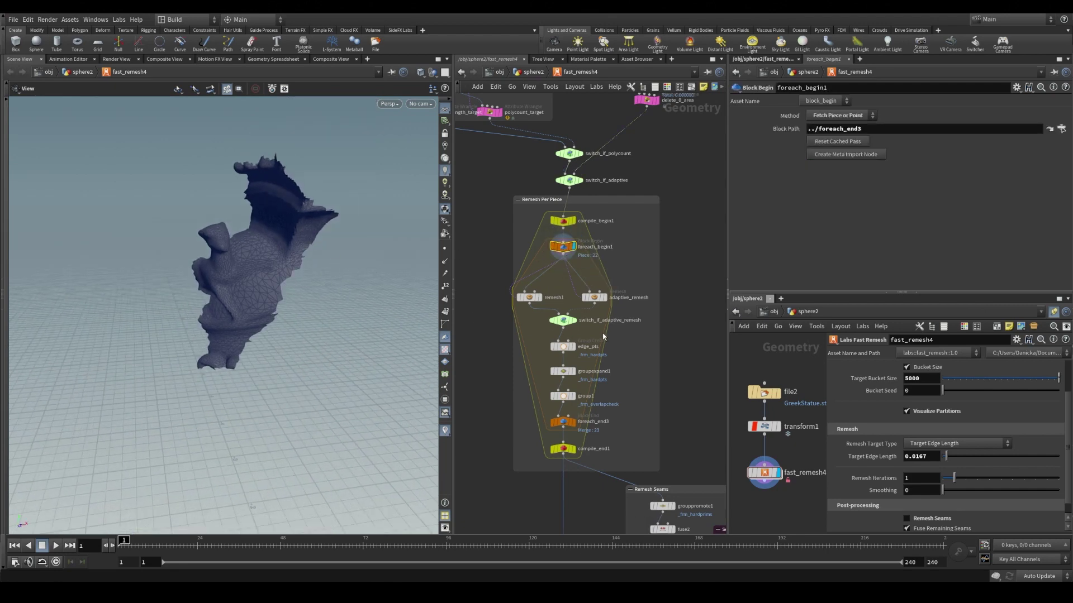
pyautogui.click(594, 298)
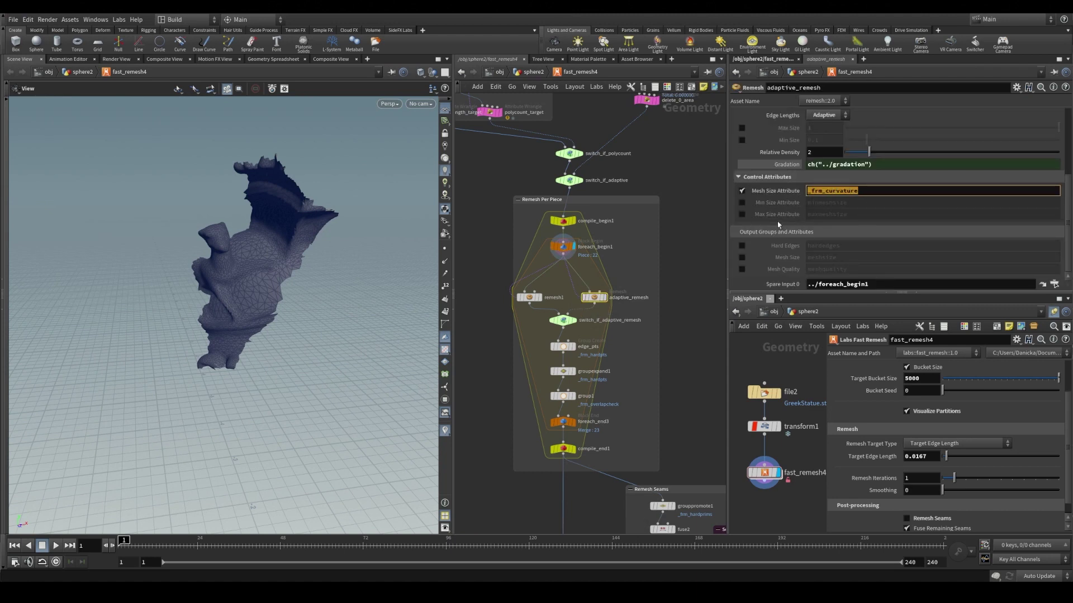
pyautogui.click(540, 299)
pyautogui.click(540, 298)
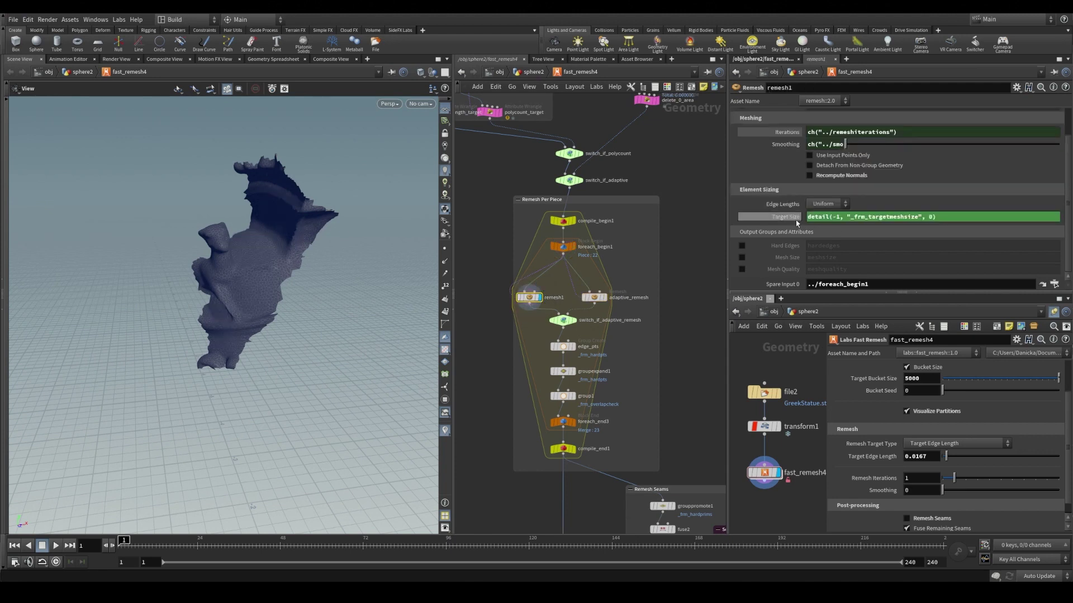
pyautogui.moveTo(224, 314); pyautogui.dragTo(224, 315)
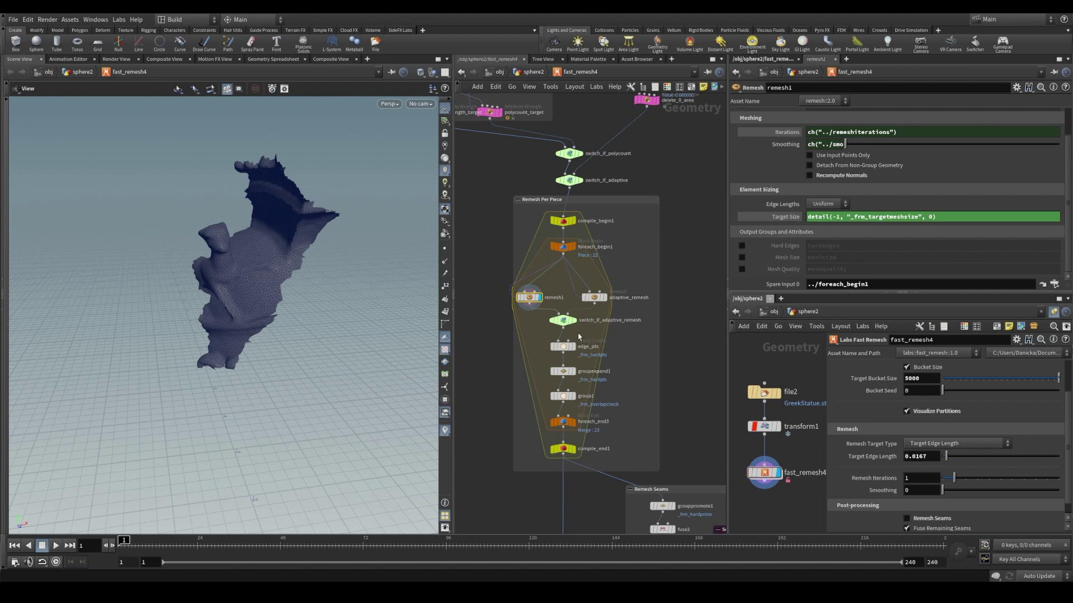
# Display the edge_pts border points and the group1 overlap group.
pyautogui.moveTo(576, 350)
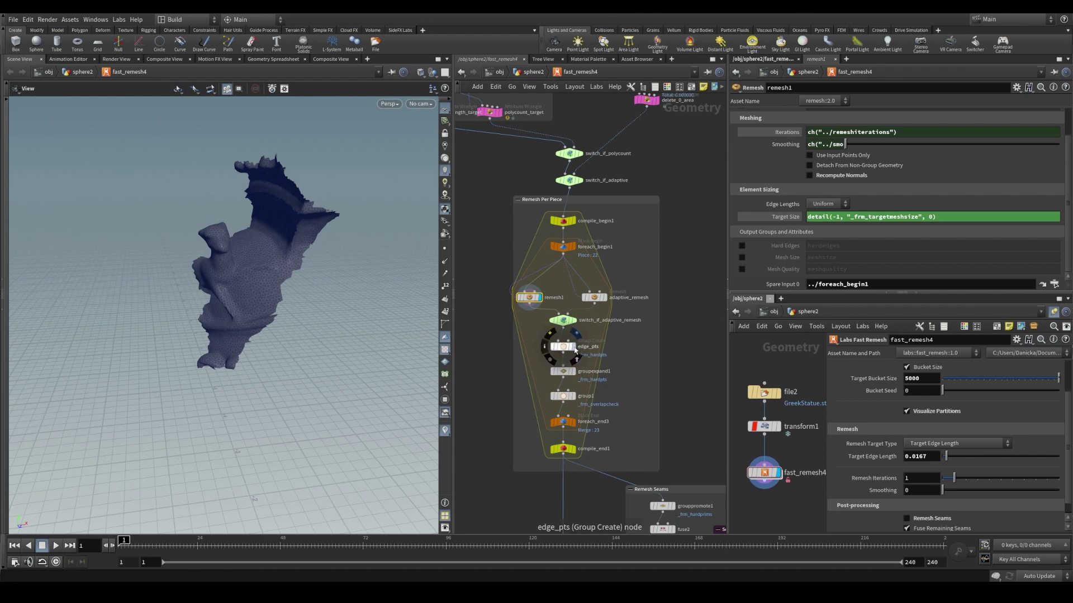
pyautogui.click(575, 349)
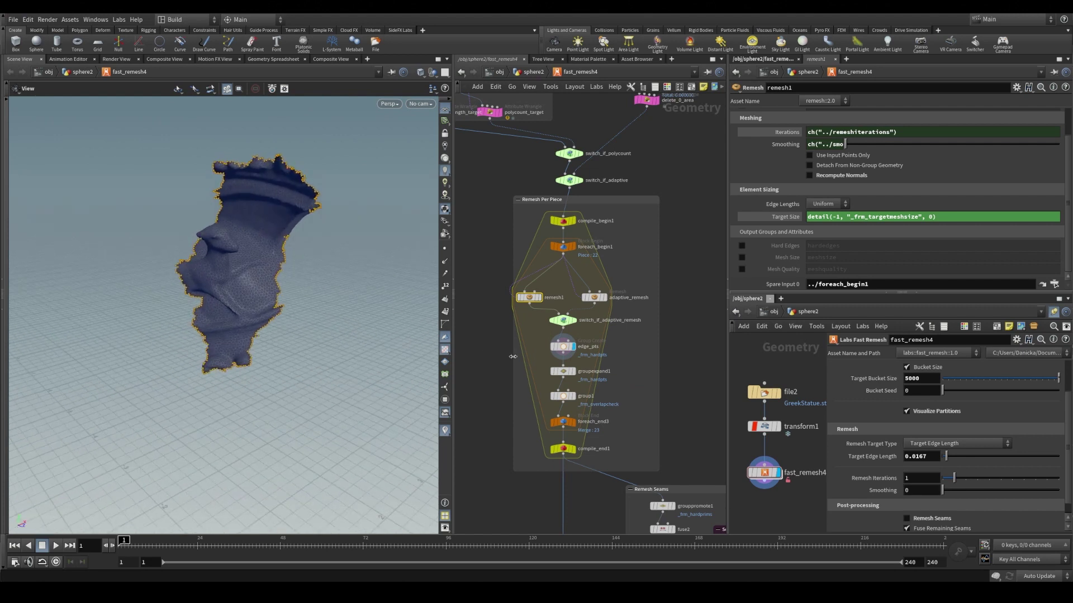
pyautogui.click(575, 396)
pyautogui.click(565, 397)
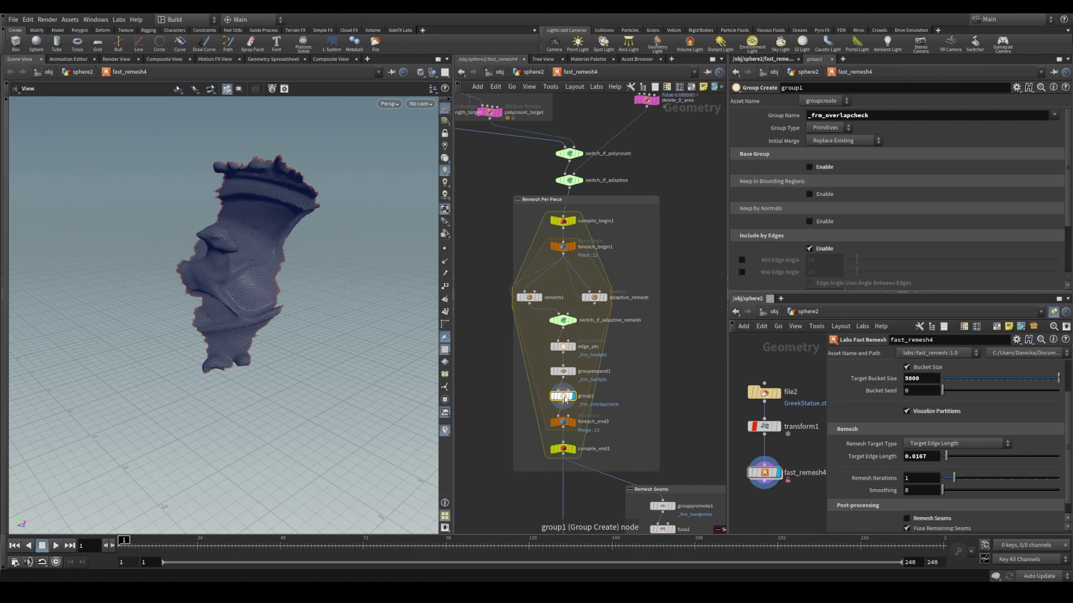
# Show the full reassembled statue and inspect compile_end1 and foreach_end3 block parameters.
pyautogui.press('r')
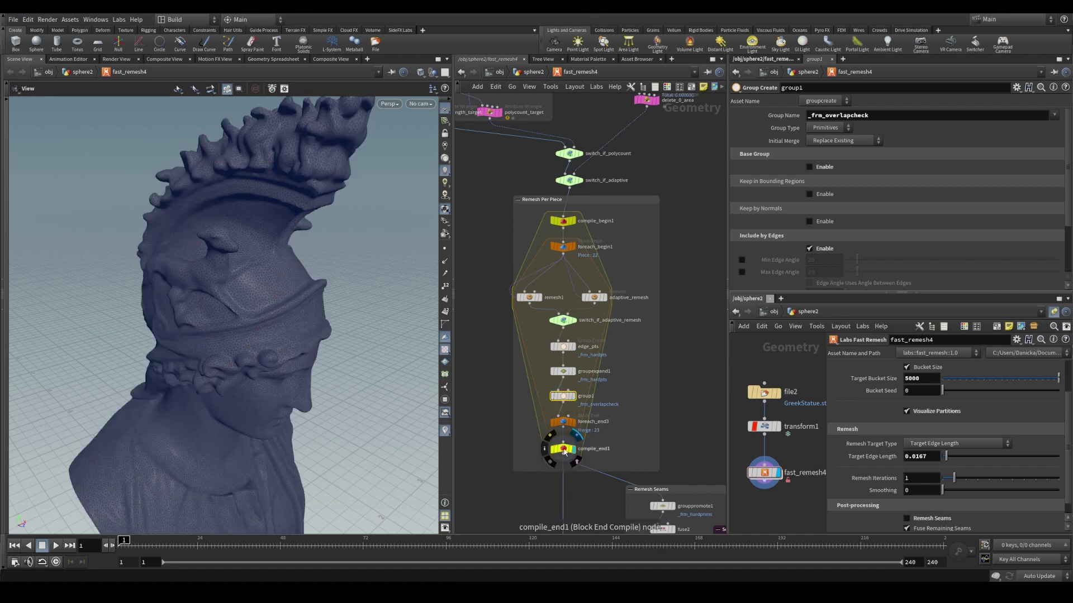
pyautogui.click(564, 451)
pyautogui.moveTo(283, 311)
pyautogui.mouseDown()
pyautogui.moveTo(261, 314)
pyautogui.moveTo(263, 297)
pyautogui.moveTo(278, 306)
pyautogui.mouseUp()
pyautogui.click(567, 425)
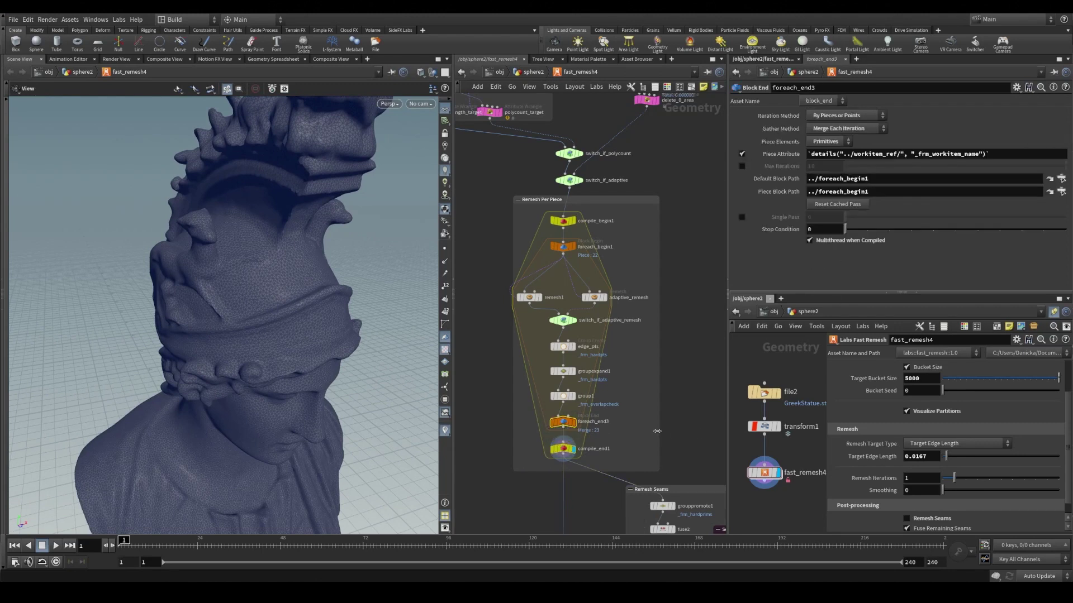
pyautogui.moveTo(305, 382); pyautogui.dragTo(334, 376)
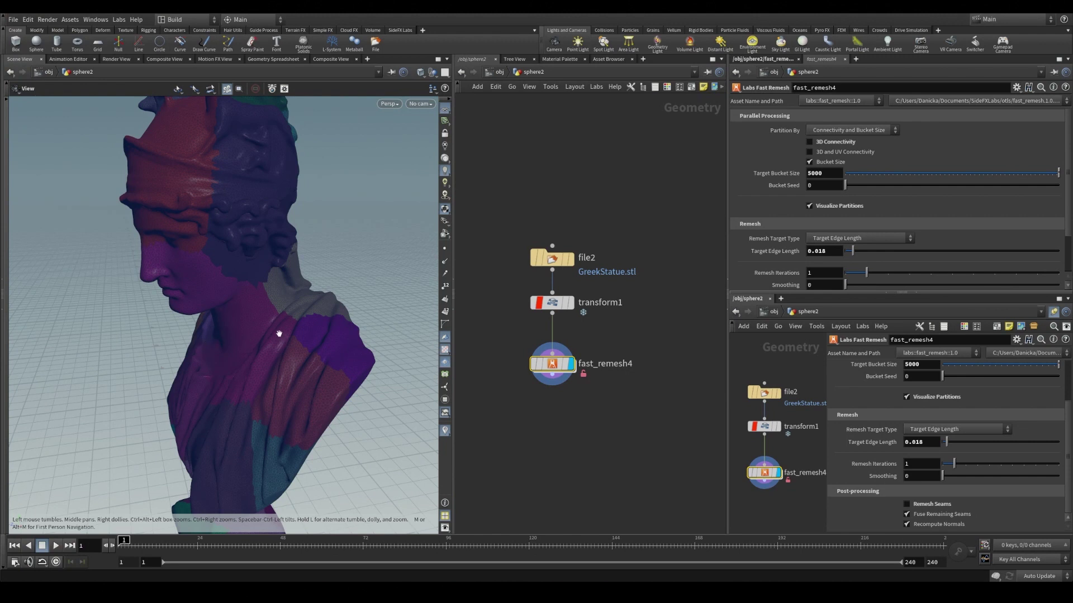
# Zoom onto the bust's neck, turn off Visualize Partitions, and enable Remesh Seams.
pyautogui.moveTo(280, 335); pyautogui.dragTo(244, 319)
pyautogui.scroll(10, 252, 320)
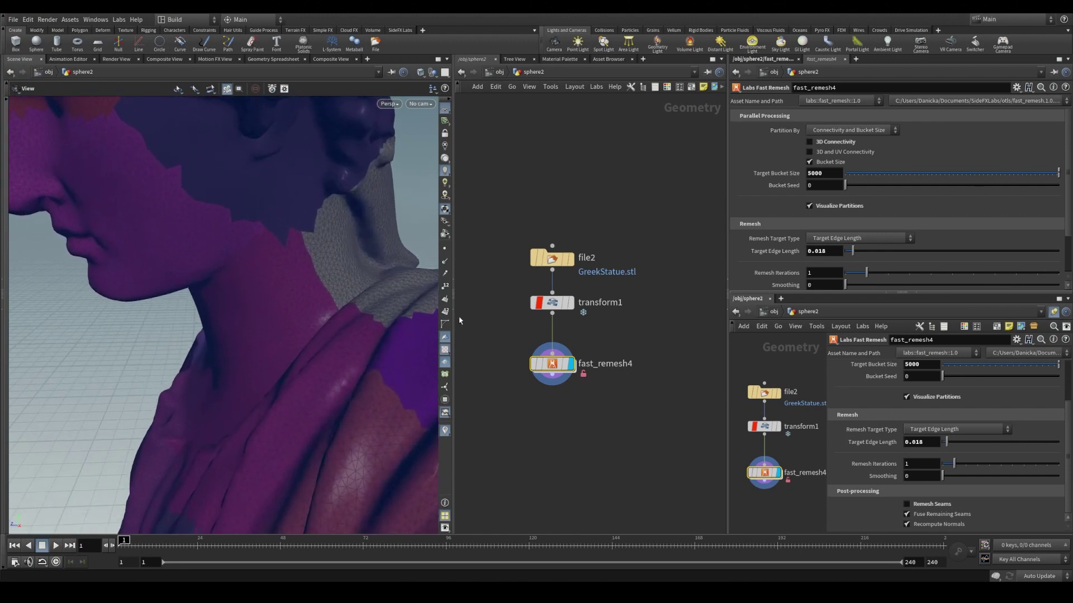
pyautogui.scroll(10, 261, 321)
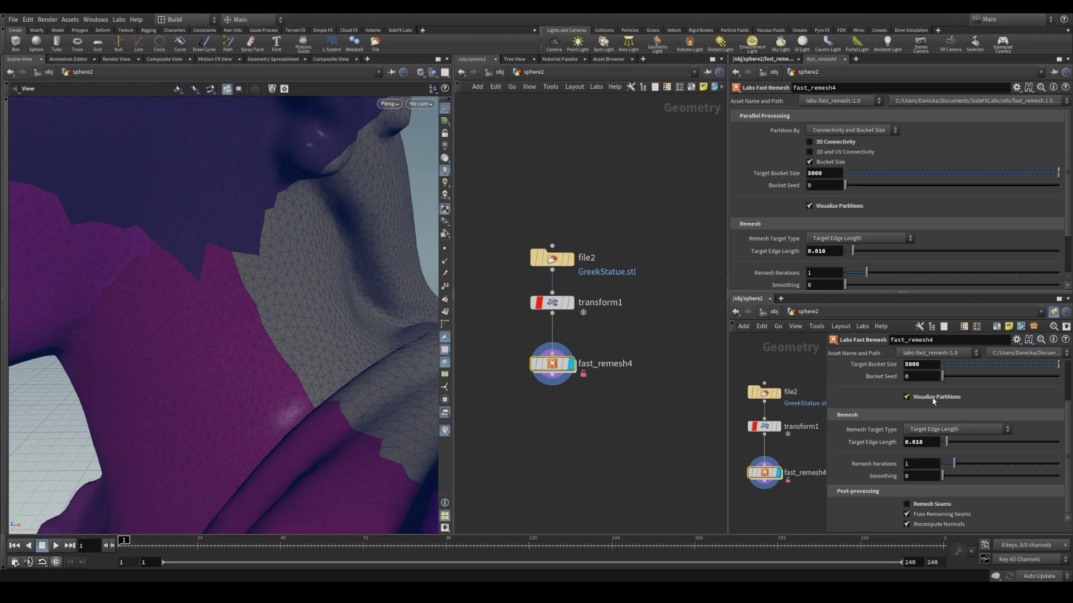
pyautogui.click(933, 401)
pyautogui.moveTo(307, 311)
pyautogui.mouseDown()
pyautogui.moveTo(308, 326)
pyautogui.moveTo(331, 333)
pyautogui.moveTo(305, 322)
pyautogui.mouseUp()
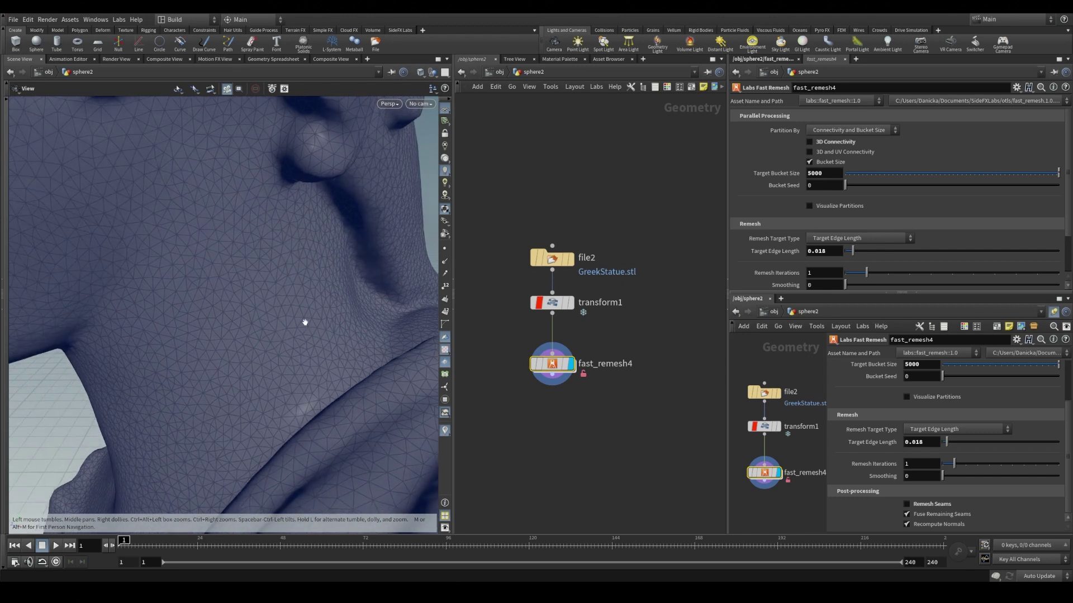
pyautogui.moveTo(304, 319); pyautogui.dragTo(310, 328)
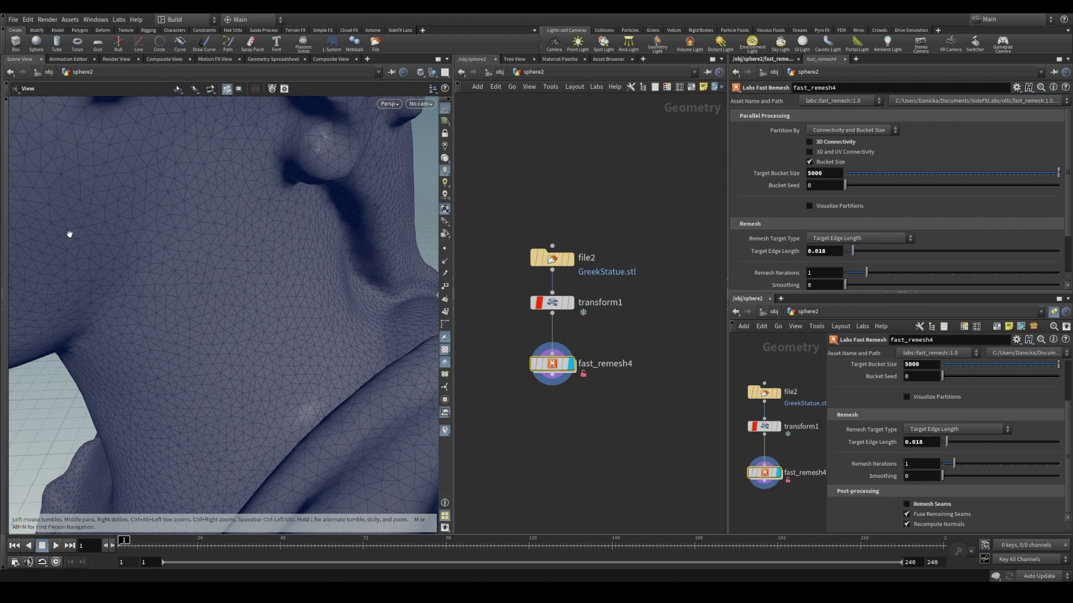
pyautogui.click(906, 504)
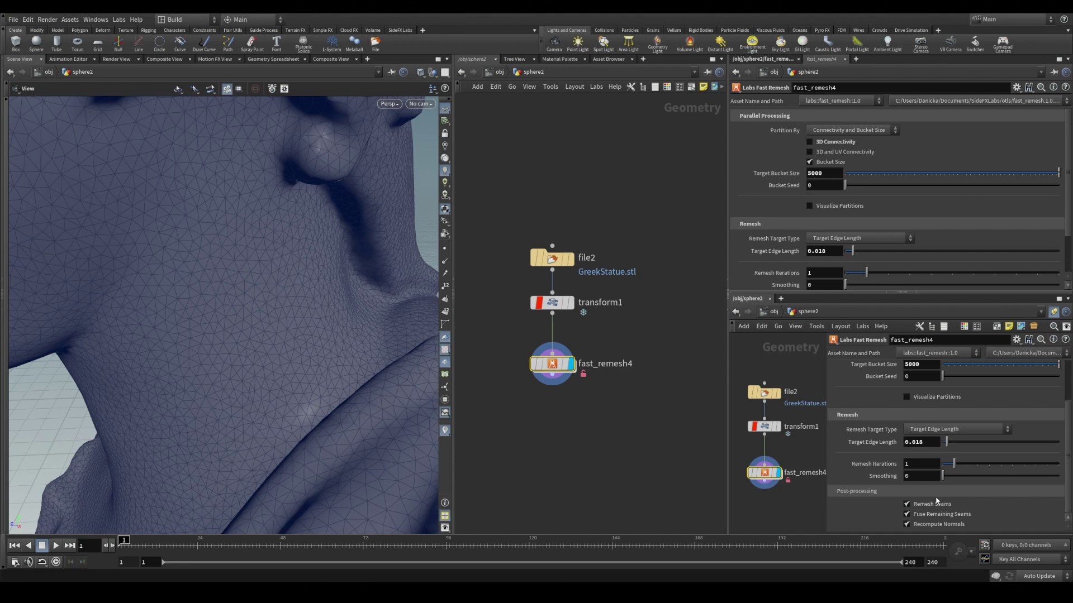
# Switch Remesh Target Type to Adaptive Remeshing and turn the bust to a three-quarter front view.
pyautogui.click(945, 433)
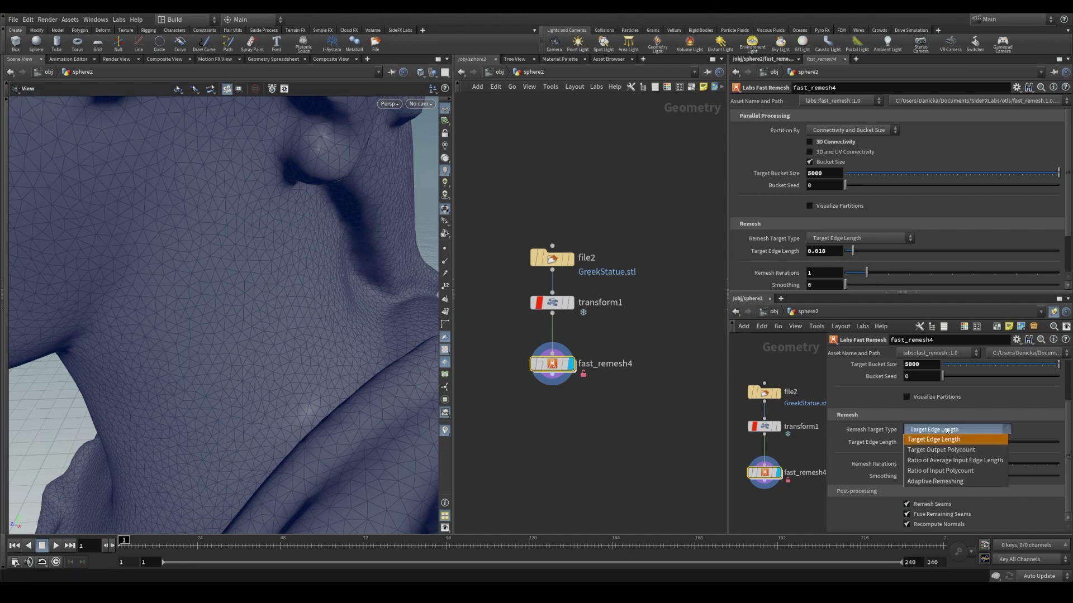
pyautogui.click(940, 483)
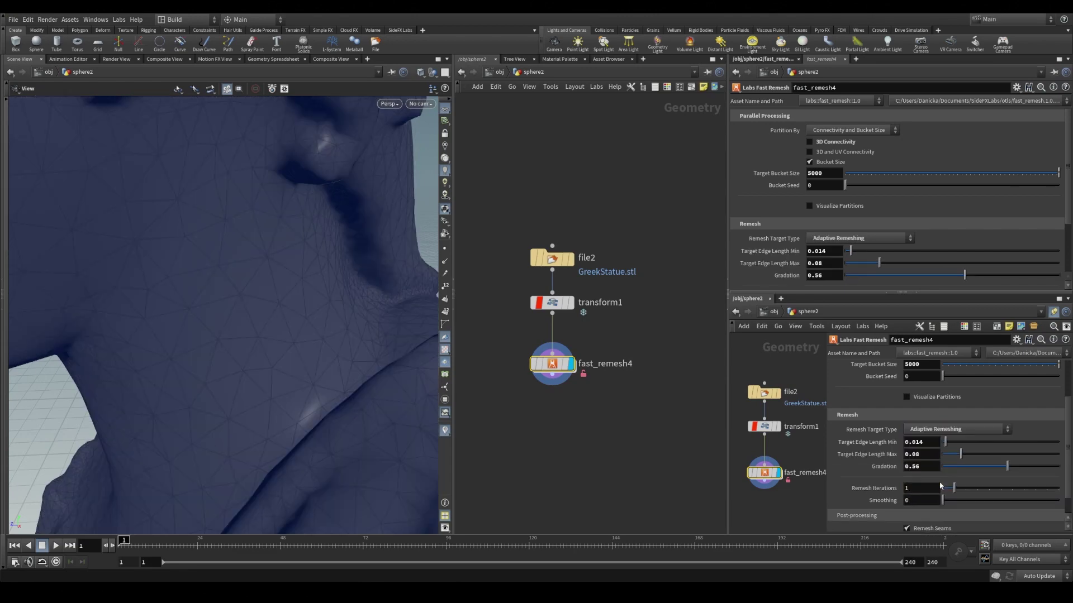
pyautogui.moveTo(353, 280); pyautogui.dragTo(139, 254, button='right')
pyautogui.moveTo(140, 254); pyautogui.dragTo(687, 401)
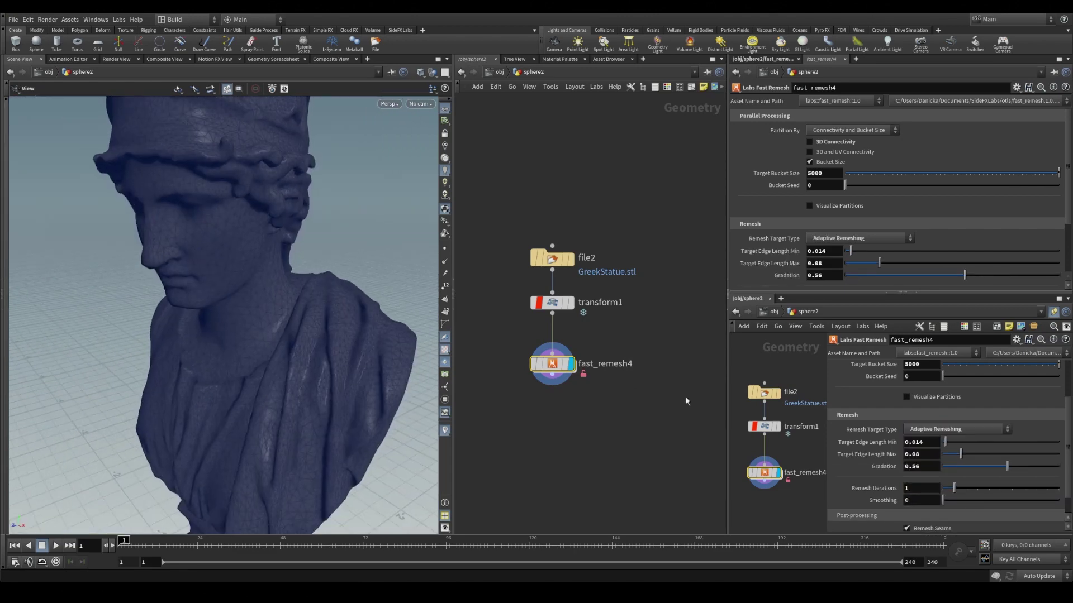
# Turn off Remesh Seams and zoom in on the neck, chest and drapery.
pyautogui.click(937, 530)
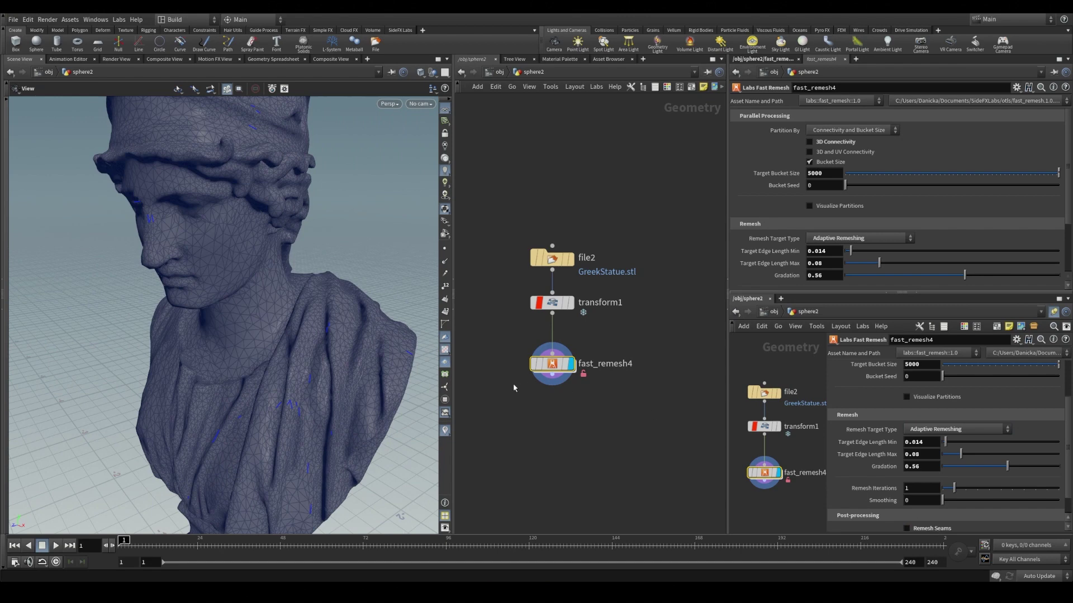
pyautogui.moveTo(391, 363); pyautogui.dragTo(333, 339, button='right')
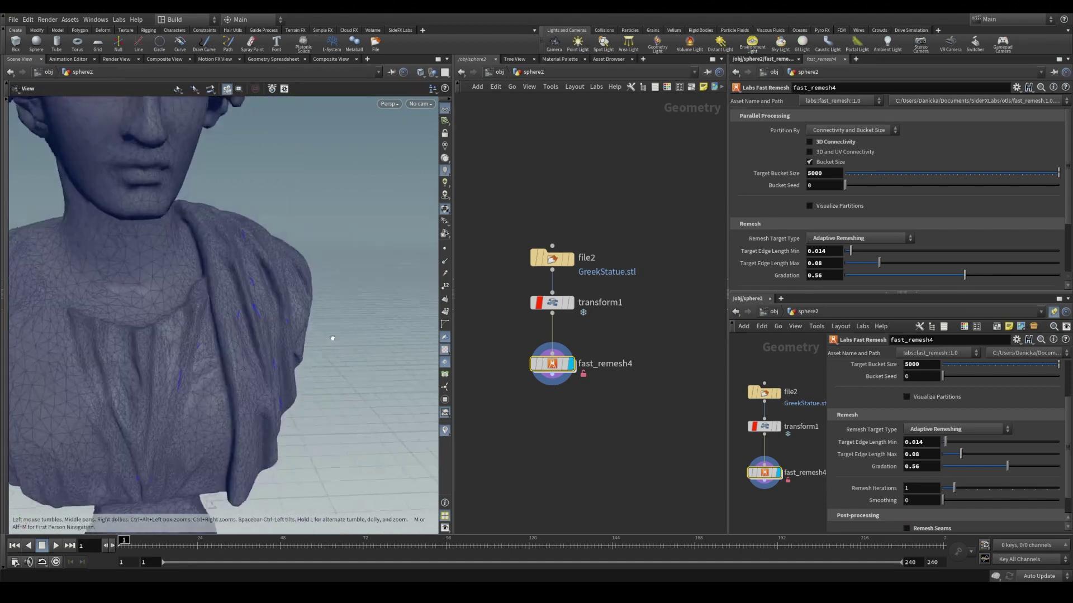
pyautogui.moveTo(259, 330); pyautogui.dragTo(282, 286, button='middle')
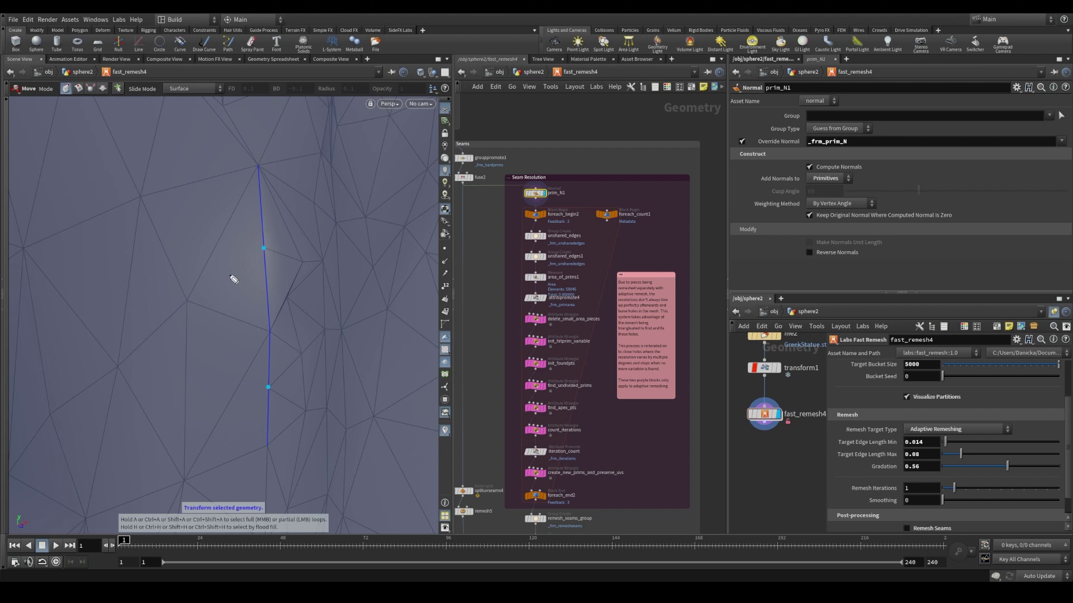
# Stroke the gaps below and beside the seam edge and dot its neighbouring and top vertices.
pyautogui.click(250, 410)
pyautogui.click(239, 266)
pyautogui.click(186, 300)
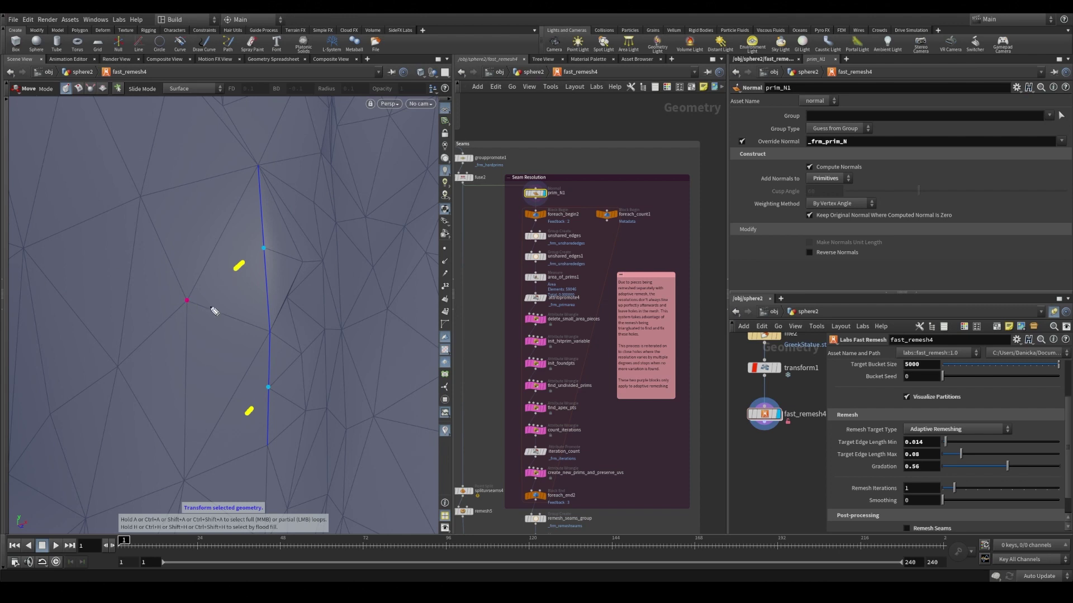
pyautogui.click(270, 331)
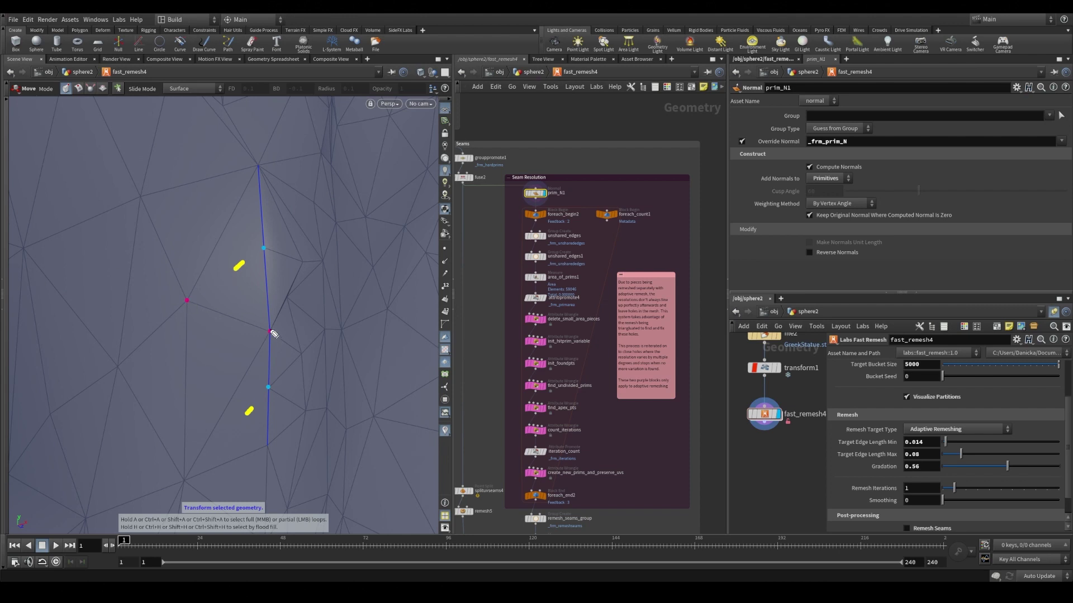
pyautogui.click(257, 166)
# Cross out the seam vertices, sketch a triangle between them, then display foreach_end2's output.
pyautogui.click(256, 165)
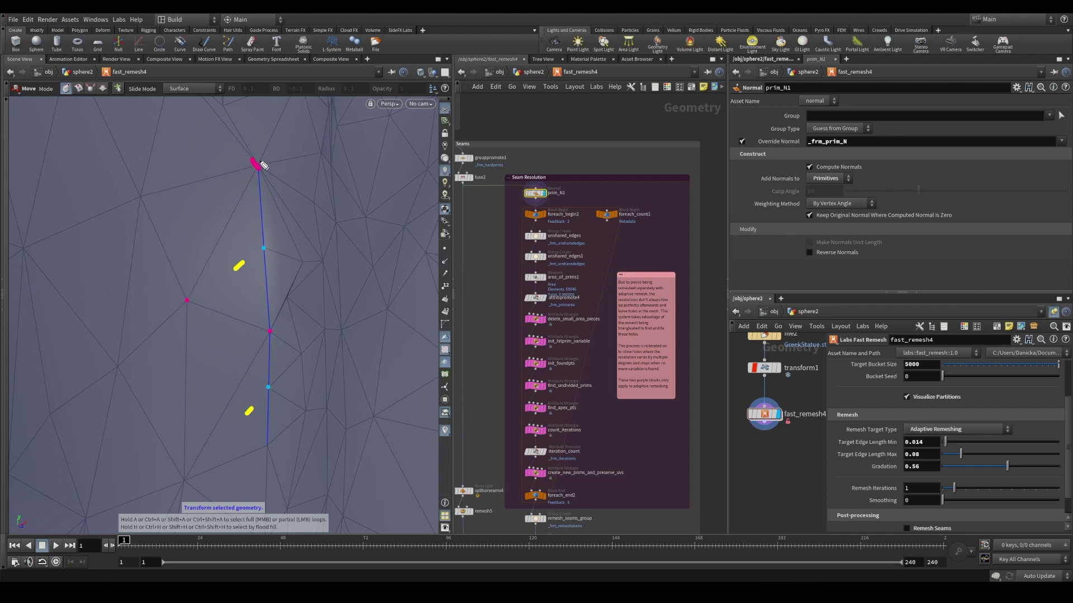
pyautogui.click(269, 332)
pyautogui.moveTo(187, 303); pyautogui.dragTo(266, 250)
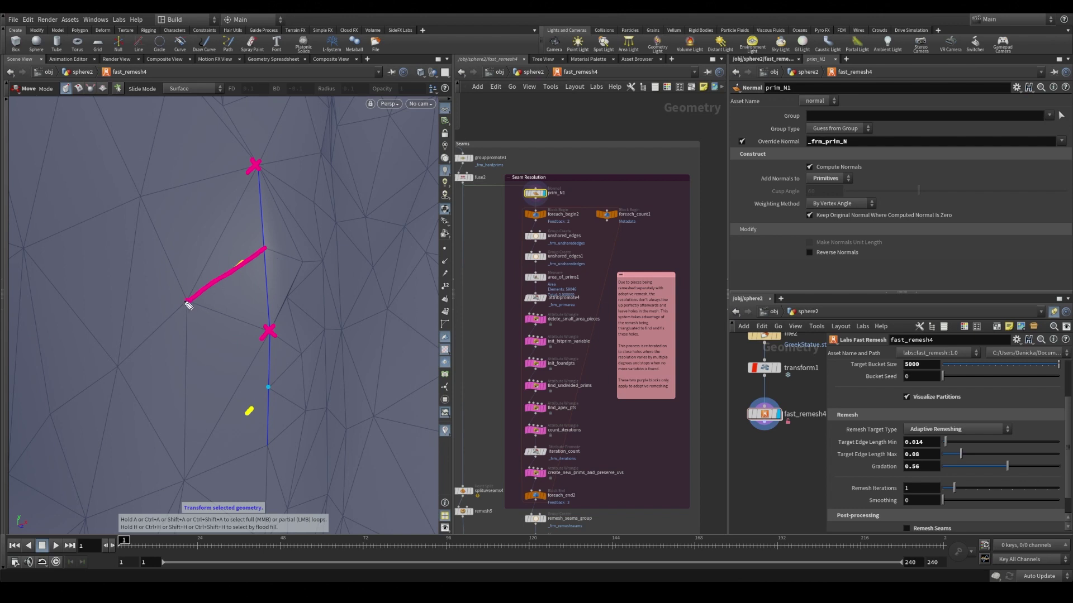
pyautogui.moveTo(188, 304); pyautogui.dragTo(269, 330)
pyautogui.moveTo(267, 251); pyautogui.dragTo(270, 331)
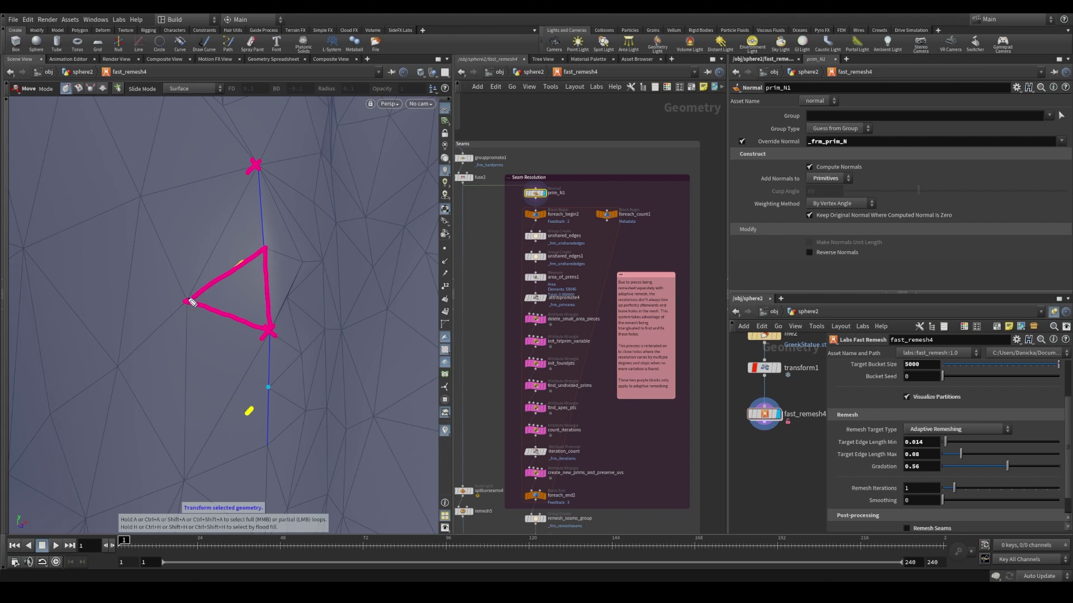
pyautogui.moveTo(189, 304)
pyautogui.mouseDown()
pyautogui.moveTo(260, 171)
pyautogui.moveTo(265, 254)
pyautogui.mouseUp()
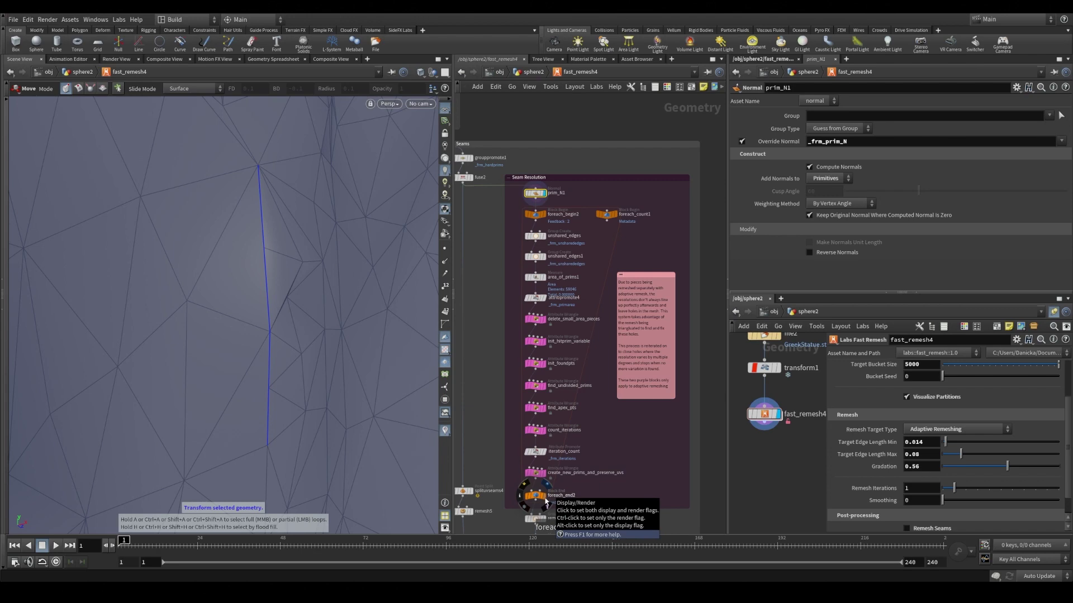
pyautogui.click(544, 500)
# Inspect foreach_end2's loop settings, reframe the bust, and set Remesh Target Type to Target Edge Length.
pyautogui.click(535, 496)
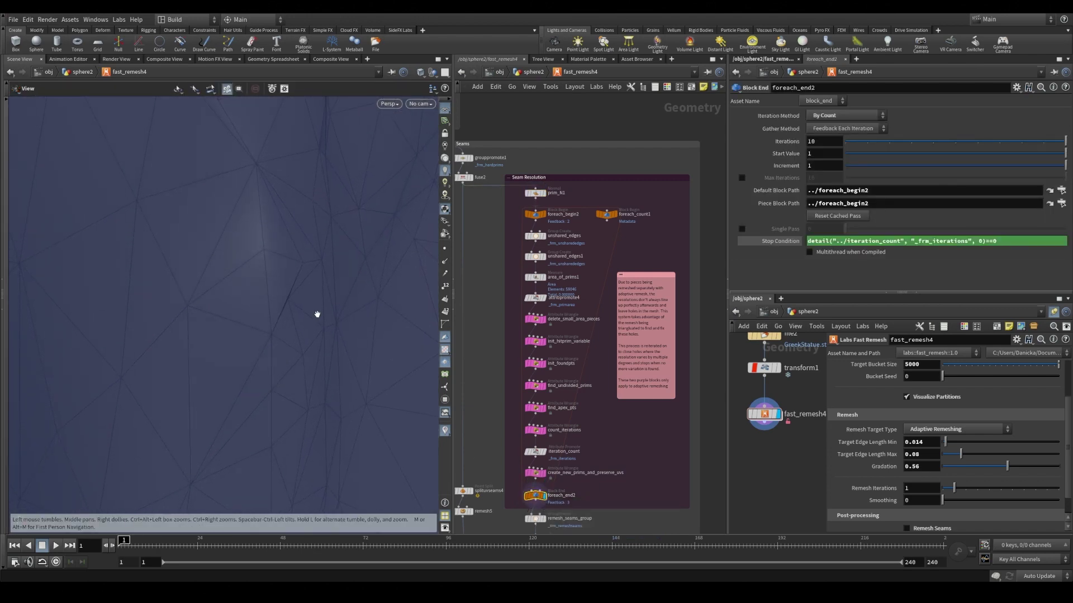
pyautogui.press('Escape')
pyautogui.moveTo(380, 296); pyautogui.dragTo(288, 282, button='right')
pyautogui.moveTo(287, 282); pyautogui.dragTo(254, 257)
pyautogui.press('t')
pyautogui.click(956, 430)
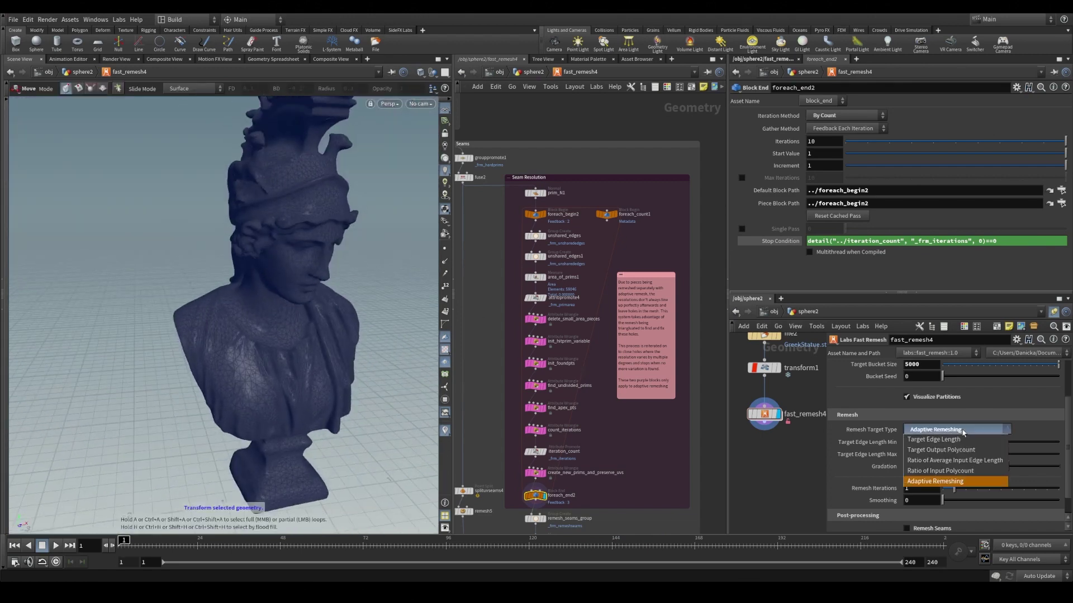
pyautogui.click(950, 440)
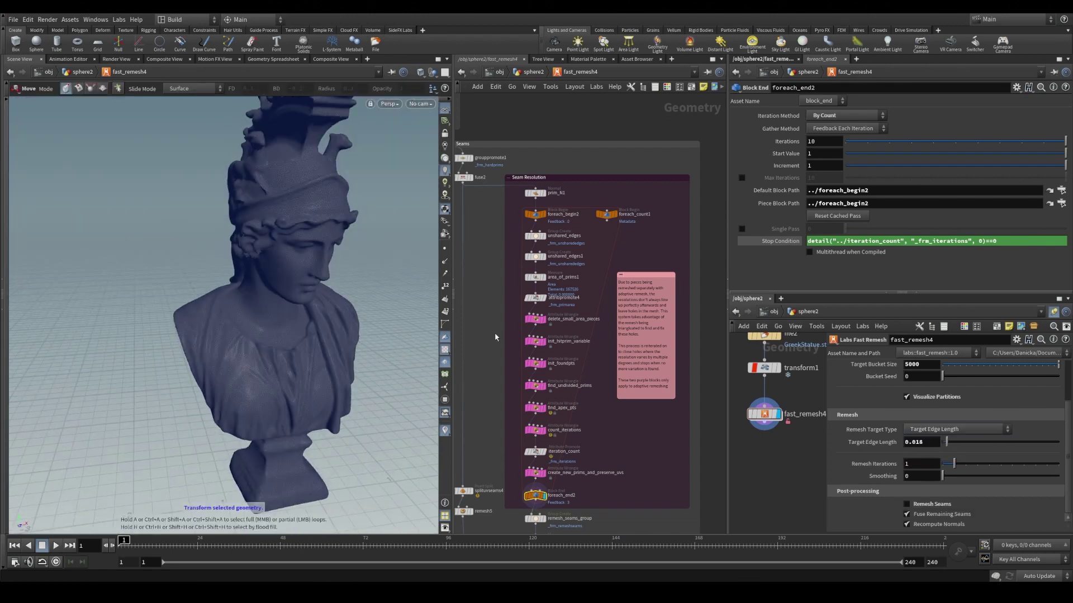
# Display and select grouppromote1 to show the highlighted seams on the bust.
pyautogui.moveTo(471, 331); pyautogui.dragTo(536, 339, button='middle')
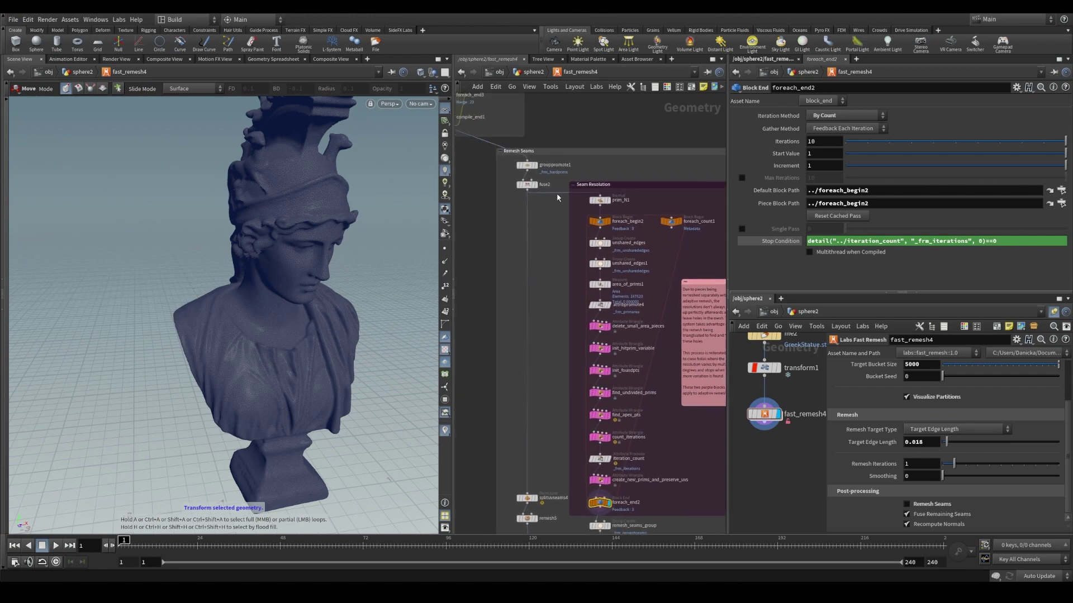
pyautogui.click(540, 167)
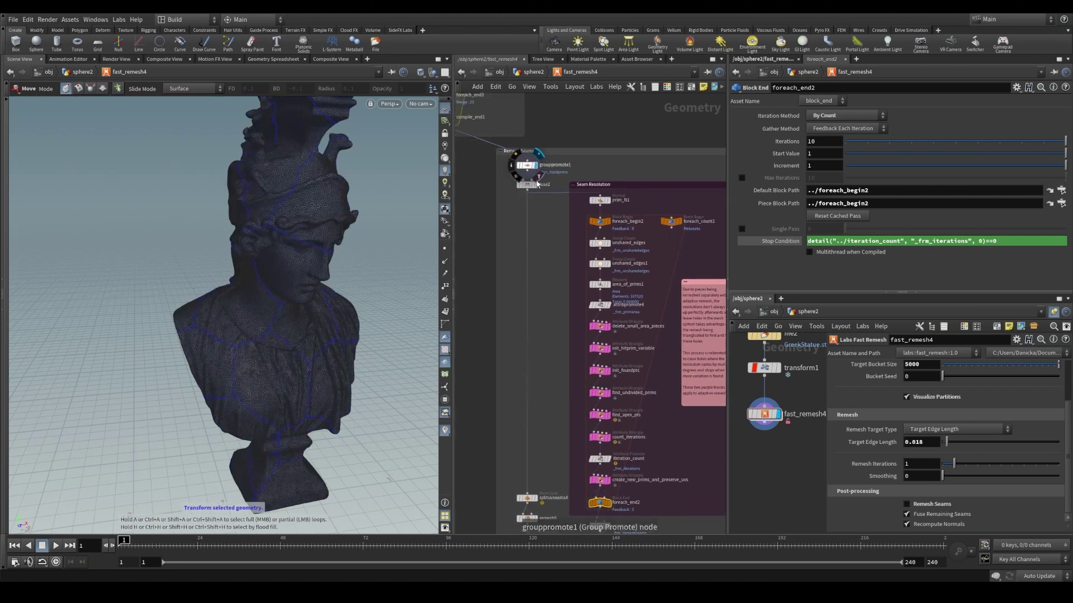
pyautogui.click(527, 166)
pyautogui.moveTo(309, 313); pyautogui.dragTo(281, 297)
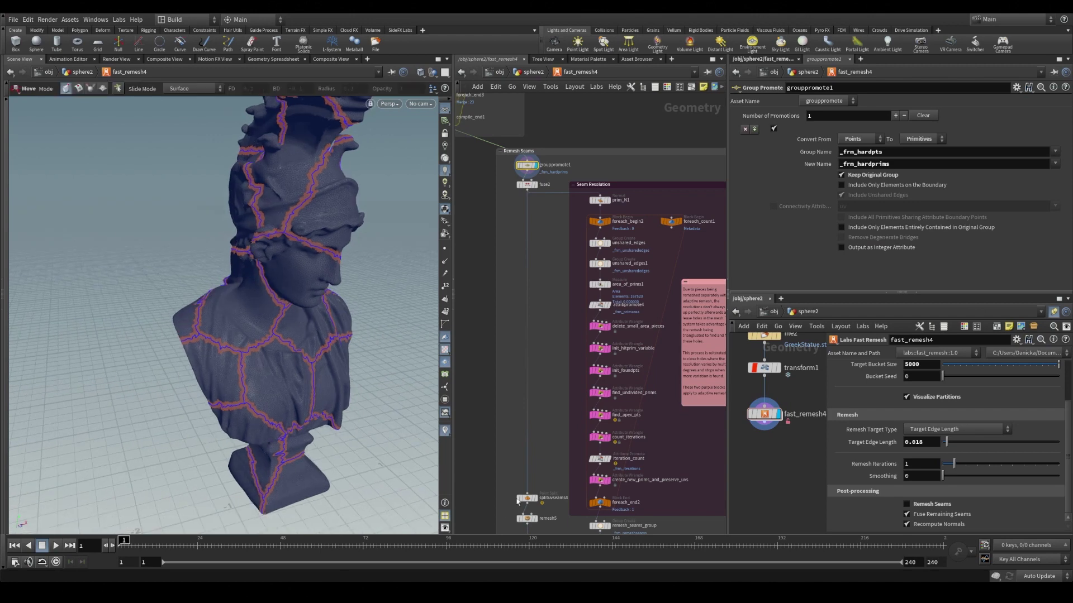
pyautogui.moveTo(529, 519); pyautogui.dragTo(544, 398, button='middle')
# Display the outputs of remesh5, the switch node and switch_if_uvs in turn.
pyautogui.click(545, 398)
pyautogui.click(550, 469)
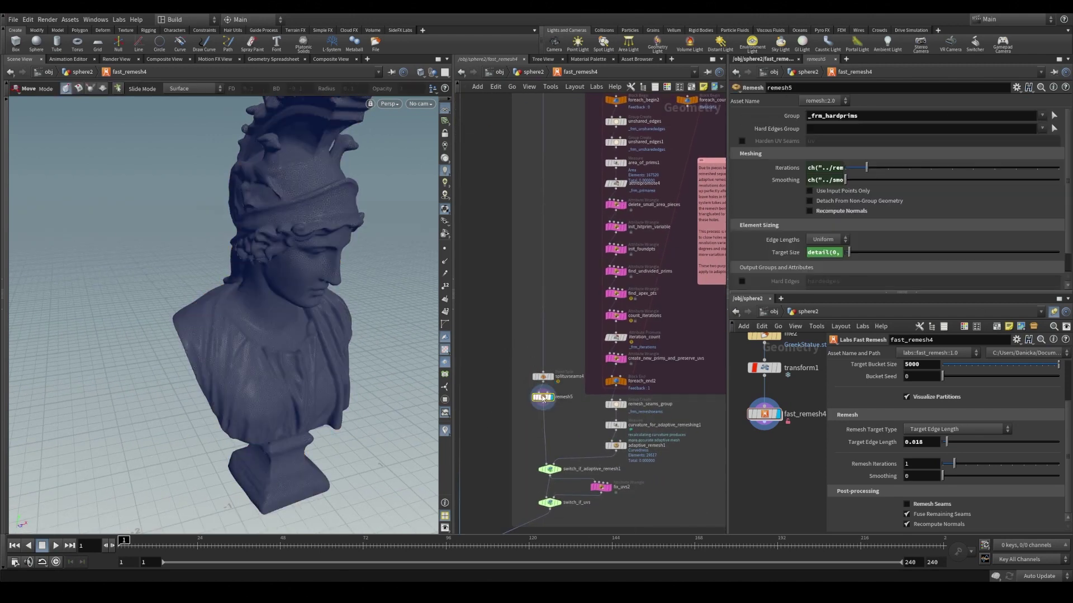
pyautogui.click(549, 502)
pyautogui.scroll(-3, 515, 412)
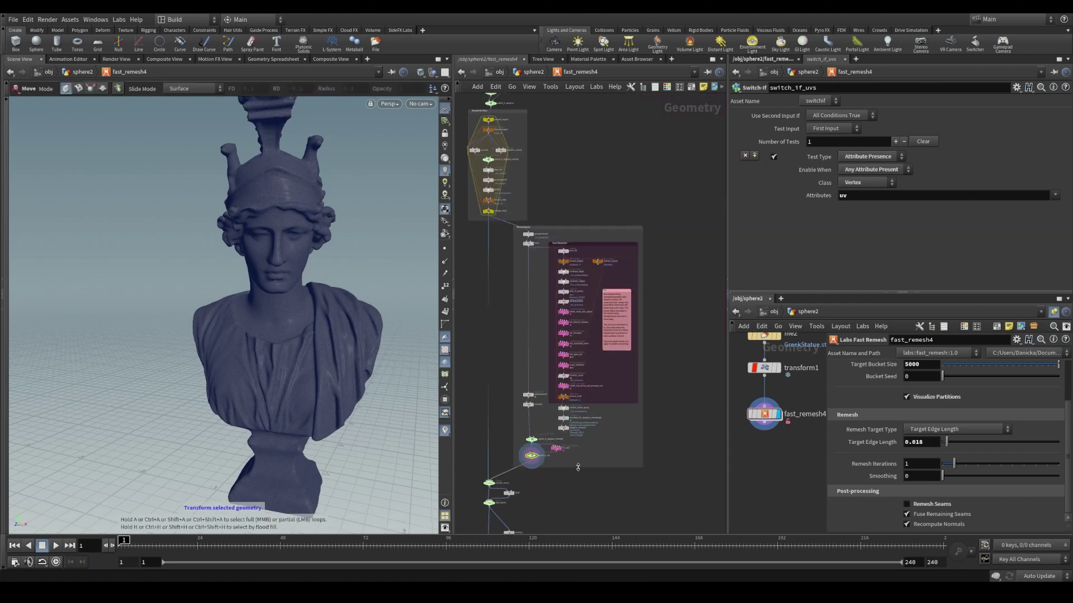
pyautogui.scroll(3, 578, 467)
# Display fuse1's output, turn off Recompute Normals on fast_remesh4, and frame the whole network.
pyautogui.moveTo(643, 380); pyautogui.dragTo(632, 346, button='middle')
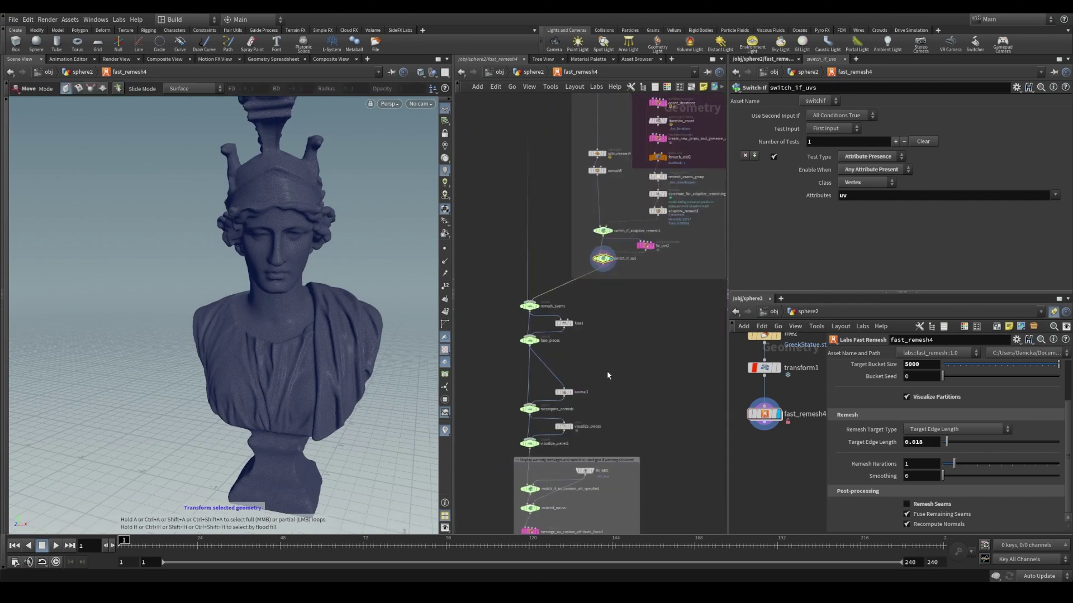
pyautogui.scroll(1, 608, 375)
pyautogui.click(560, 316)
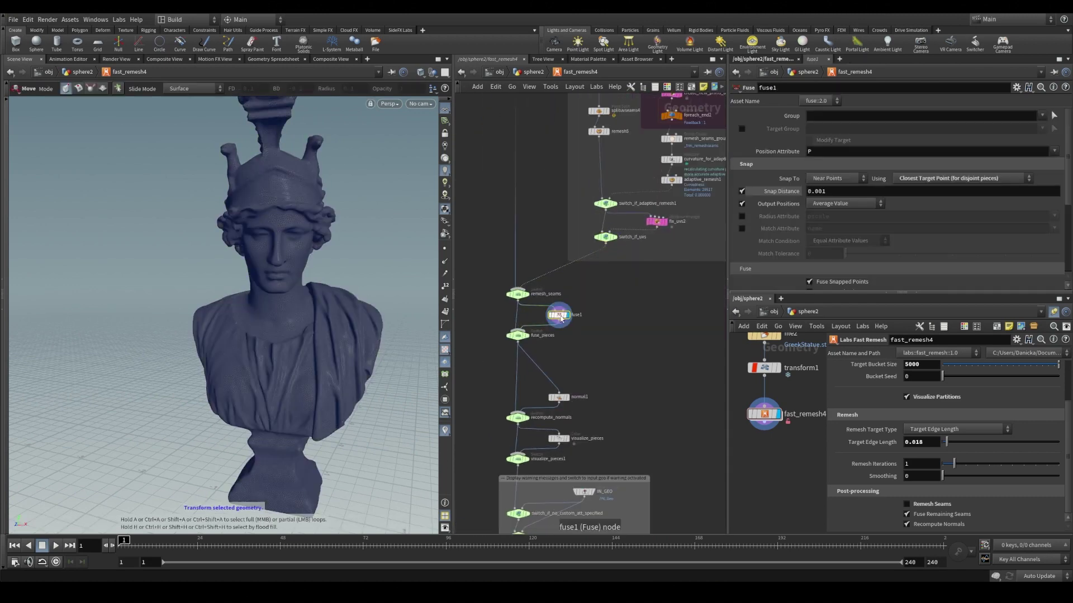
pyautogui.moveTo(569, 399)
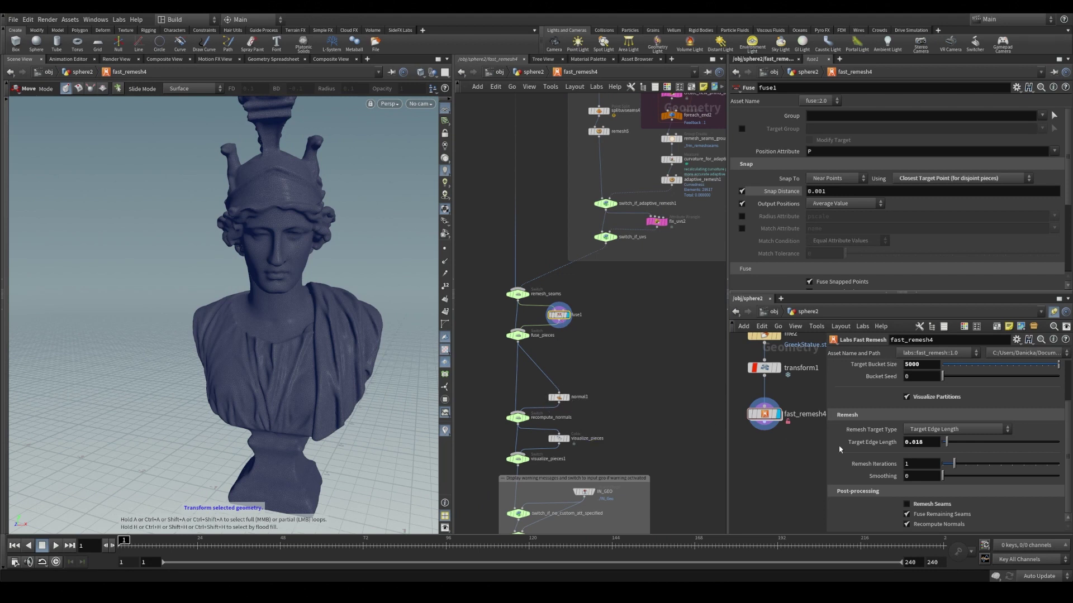
pyautogui.click(941, 525)
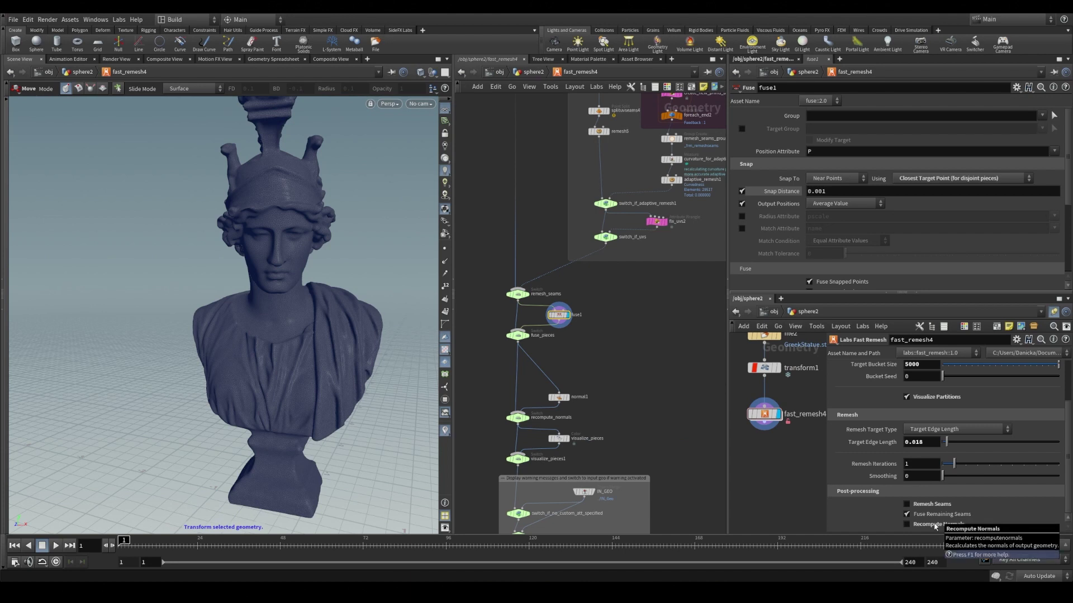
pyautogui.press('h')
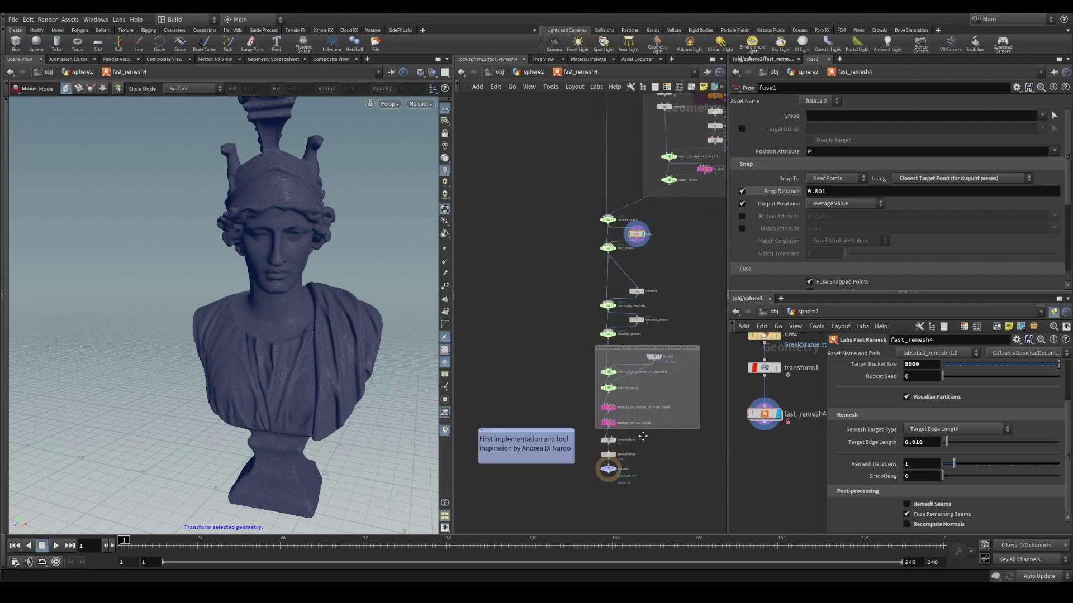
pyautogui.scroll(1, 595, 478)
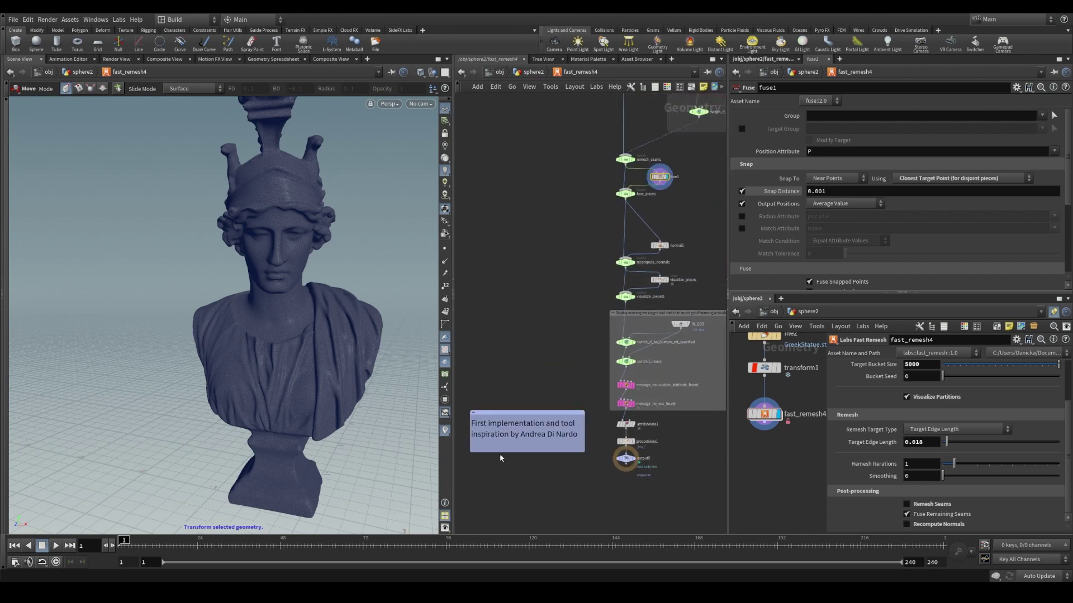